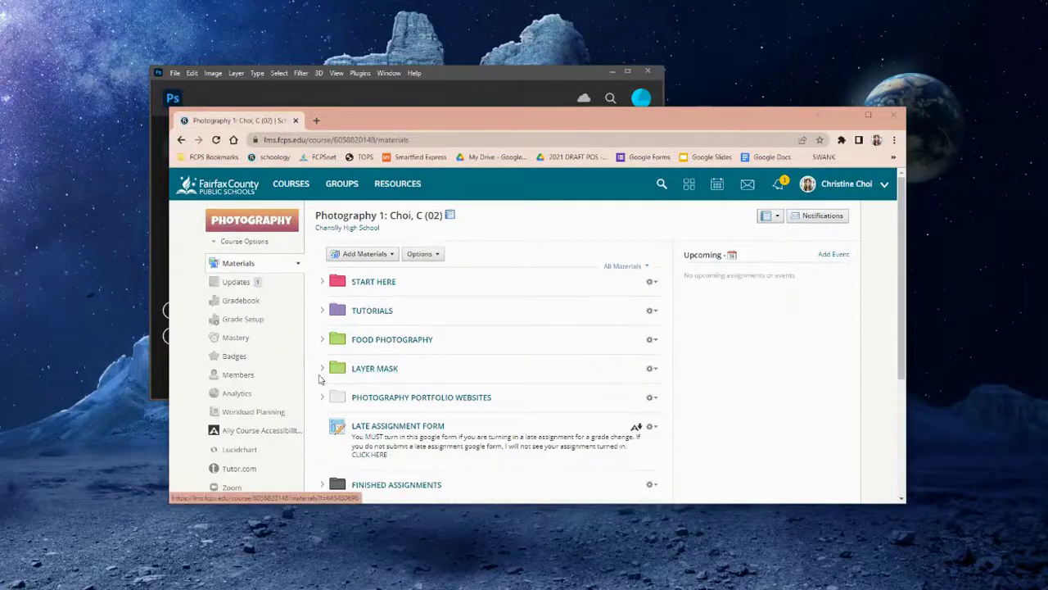
- Open LAYER MASK ASSIGNMENT from the LAYER MASK folder and scroll through its tiger and bathtub photos
left_click(321, 368)
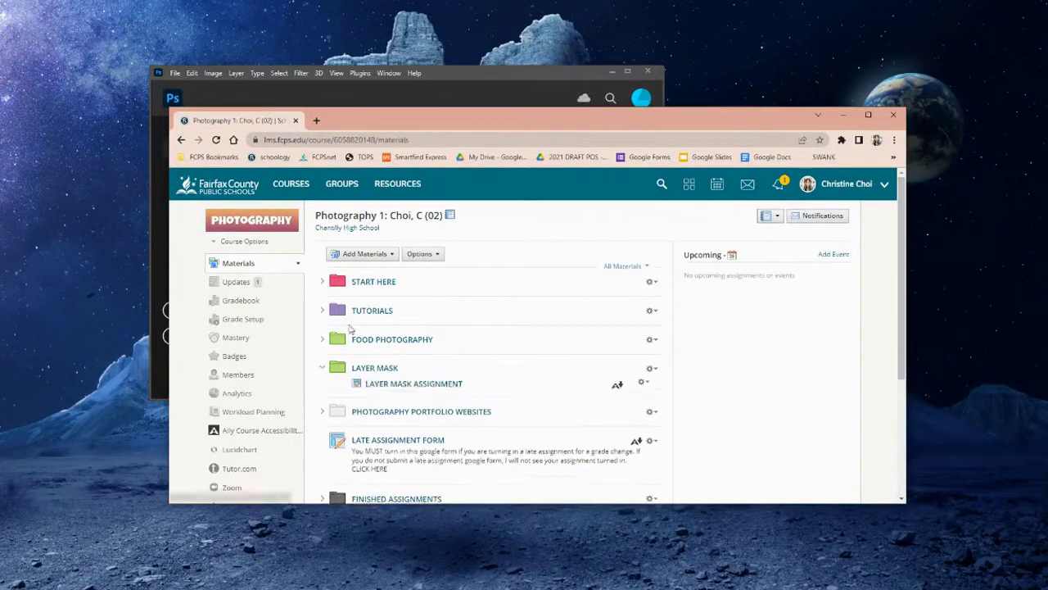
left_click(412, 392)
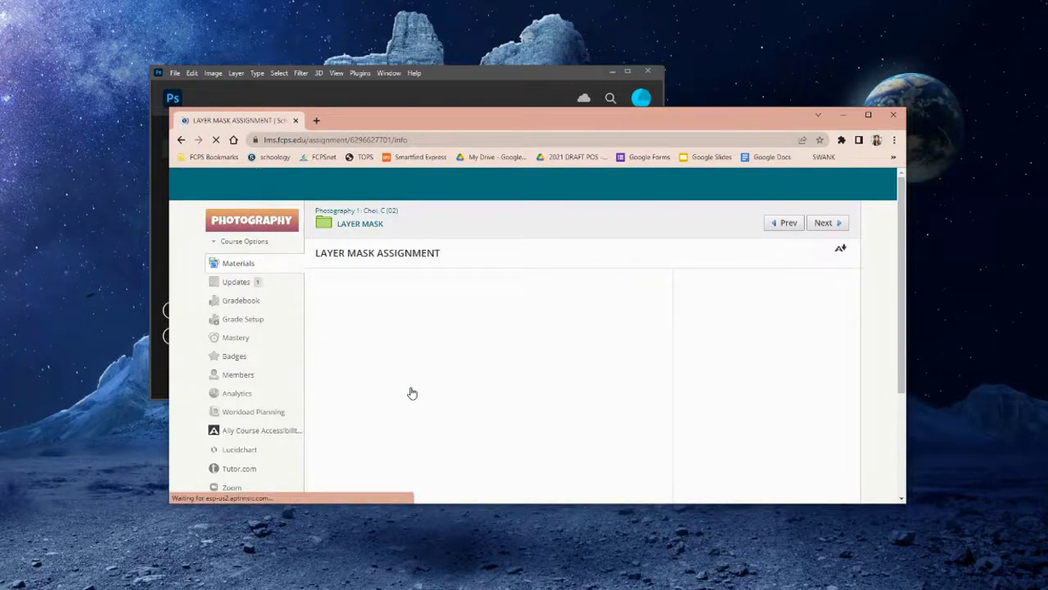
scroll(529, 345, "down", 2)
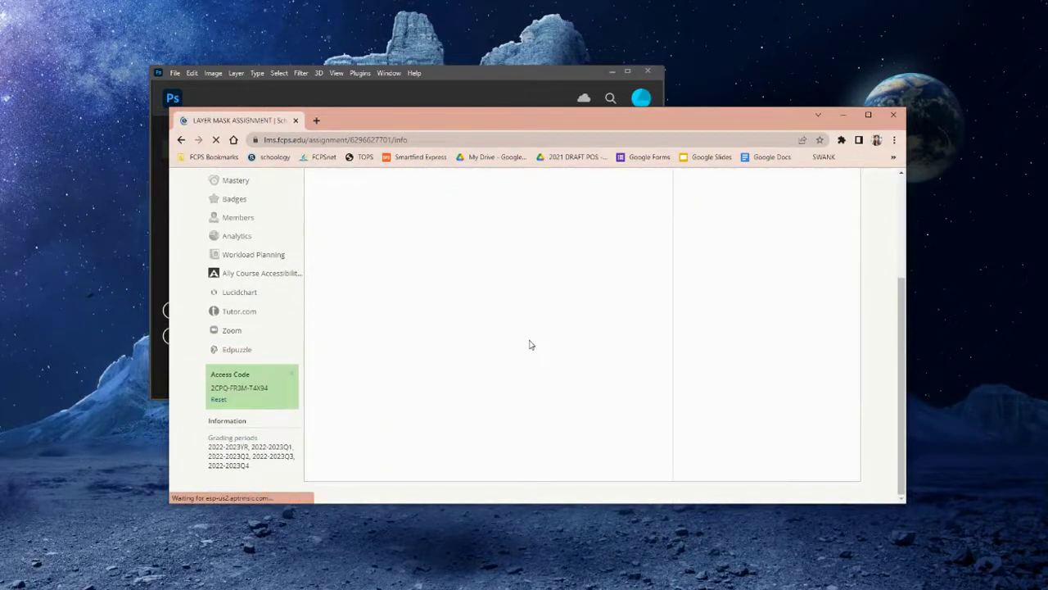
scroll(530, 345, "down", 8)
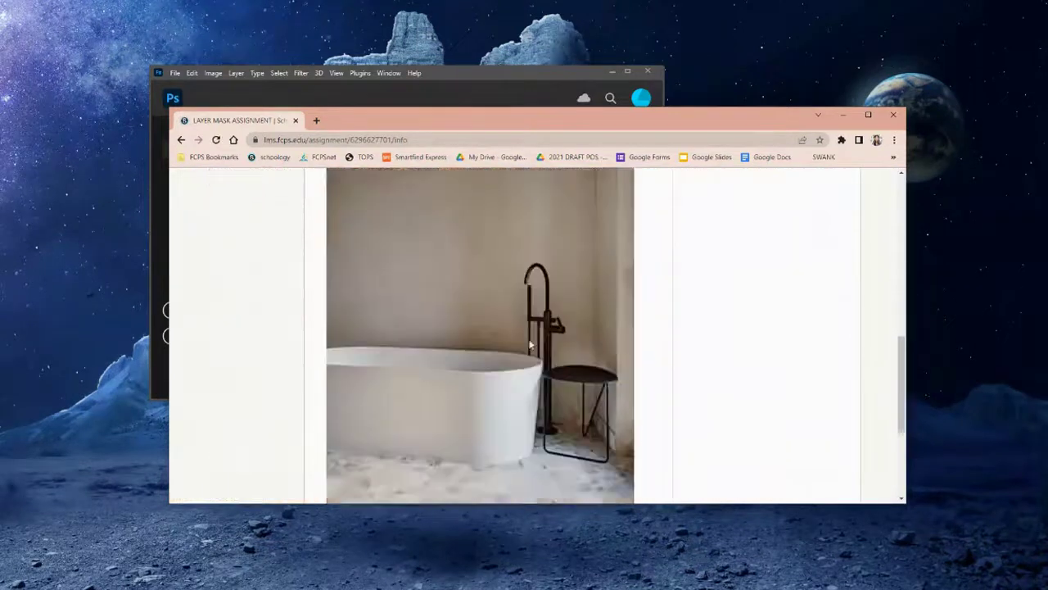
scroll(529, 345, "down", 2)
scroll(528, 342, "up", 6)
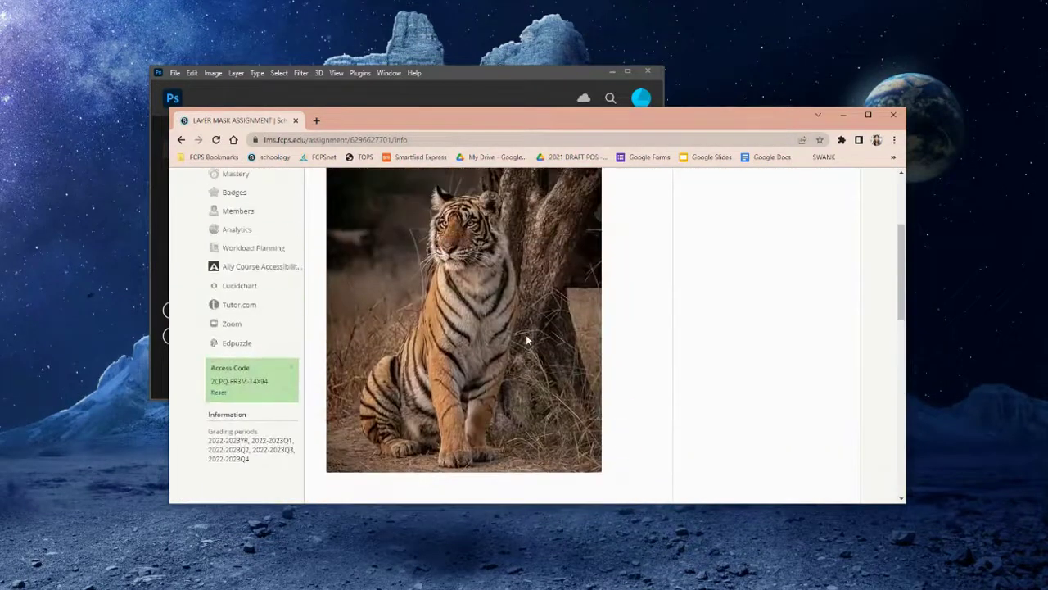
scroll(528, 341, "down", 7)
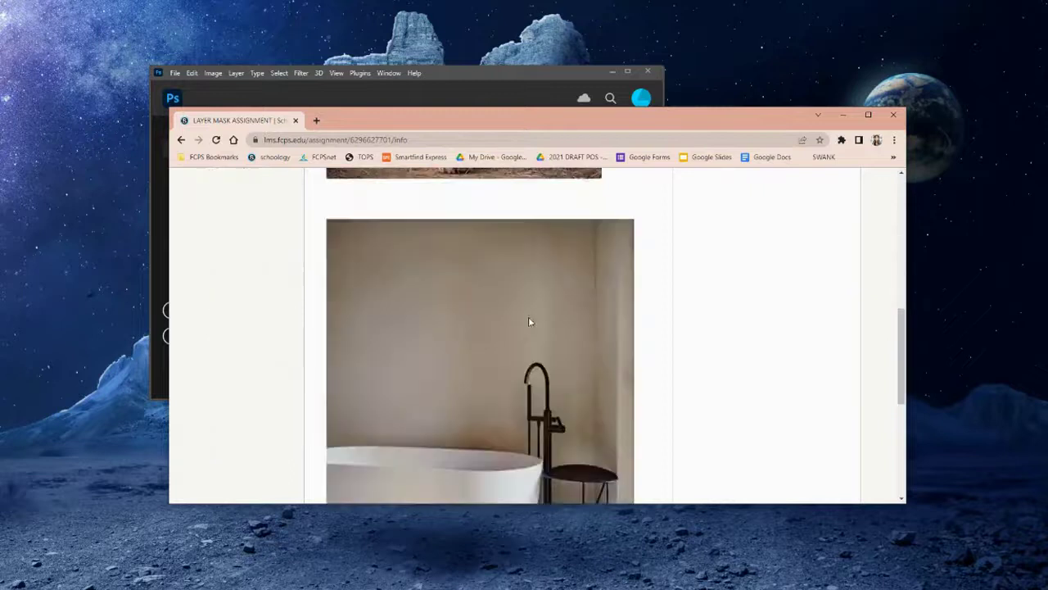
scroll(368, 337, "up", 6)
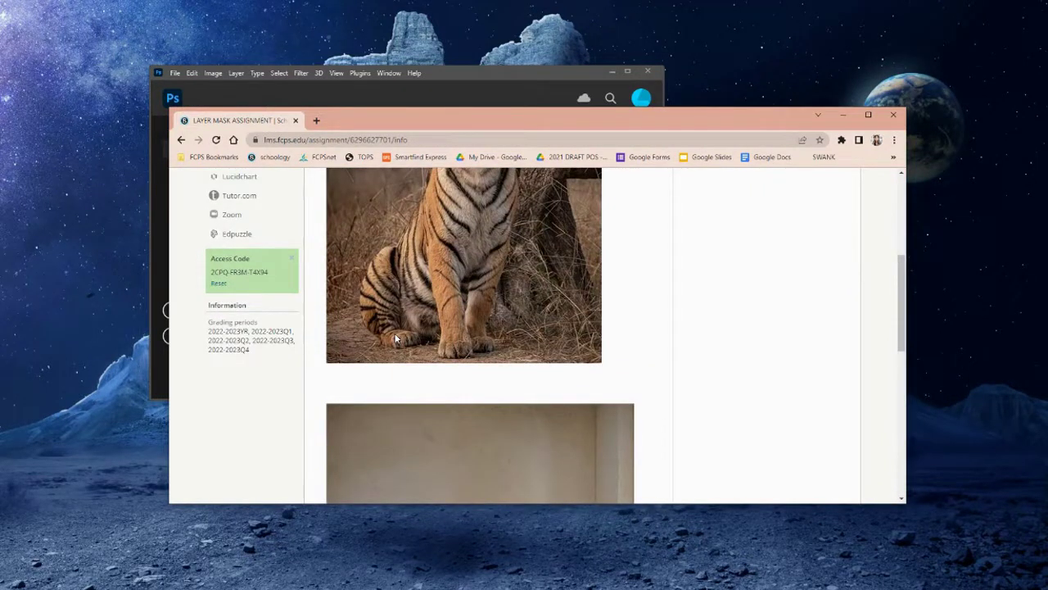
scroll(395, 338, "up", 2)
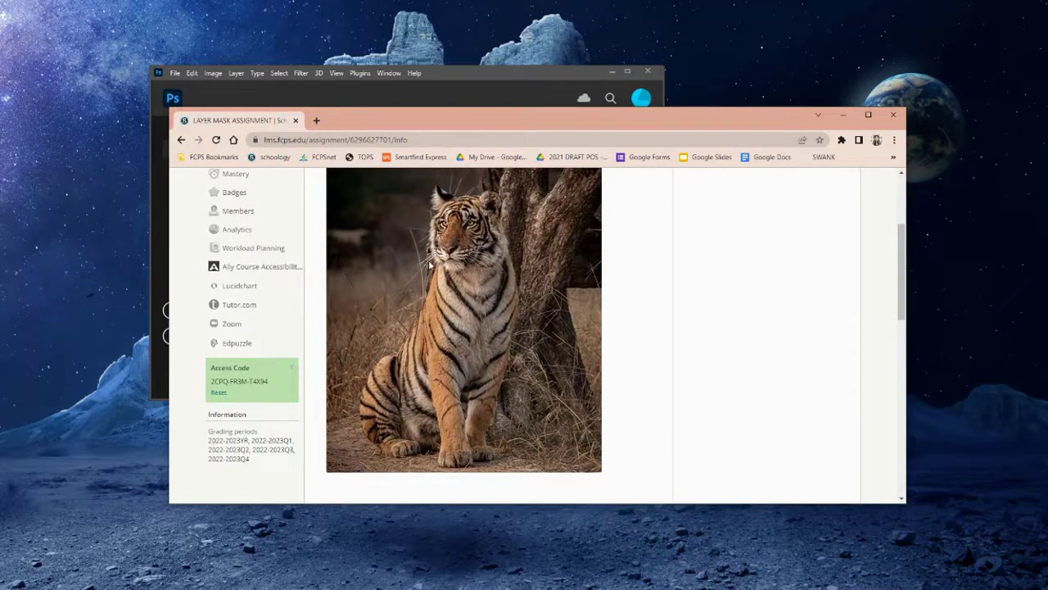
- Save the Schoology tiger picture as tiger.jpg in the Photography folder
scroll(472, 284, "up", 1)
right_click(473, 282)
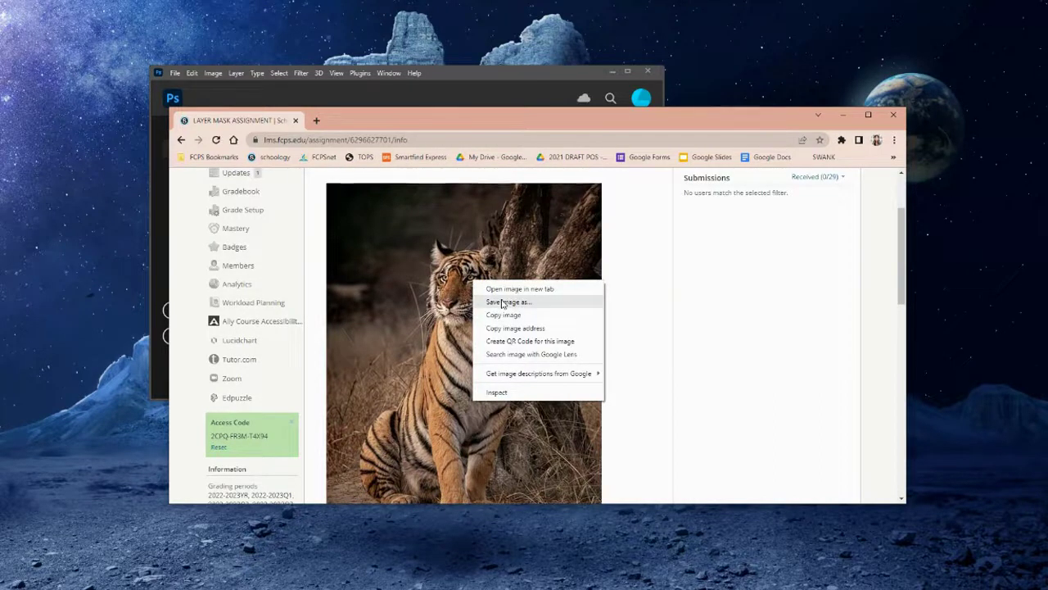
left_click(501, 300)
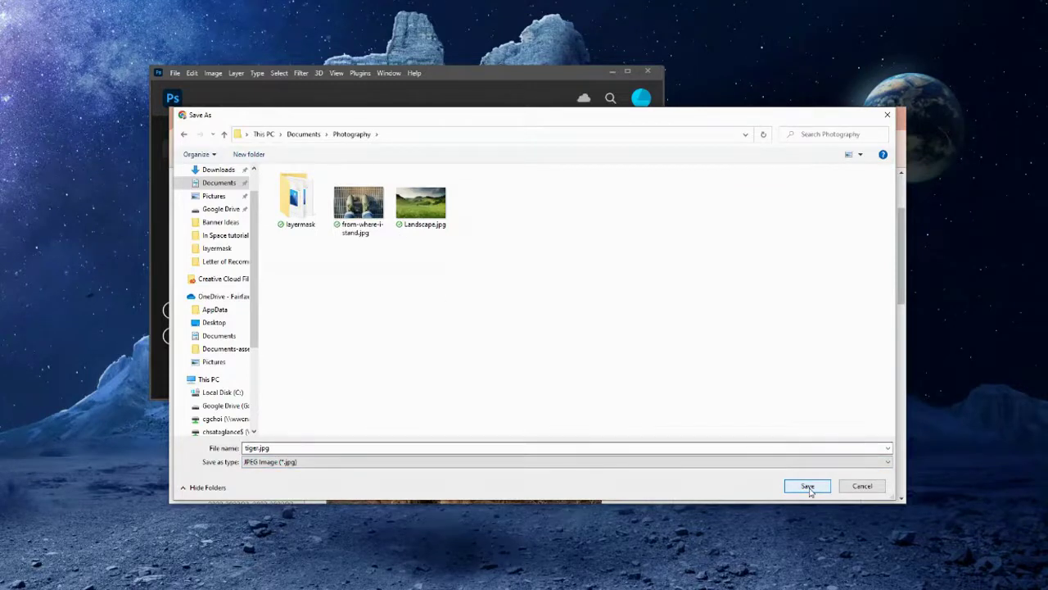
left_click(875, 490)
- Check the bathtub picture's options, then bring Photoshop's home screen forward
scroll(412, 344, "down", 8)
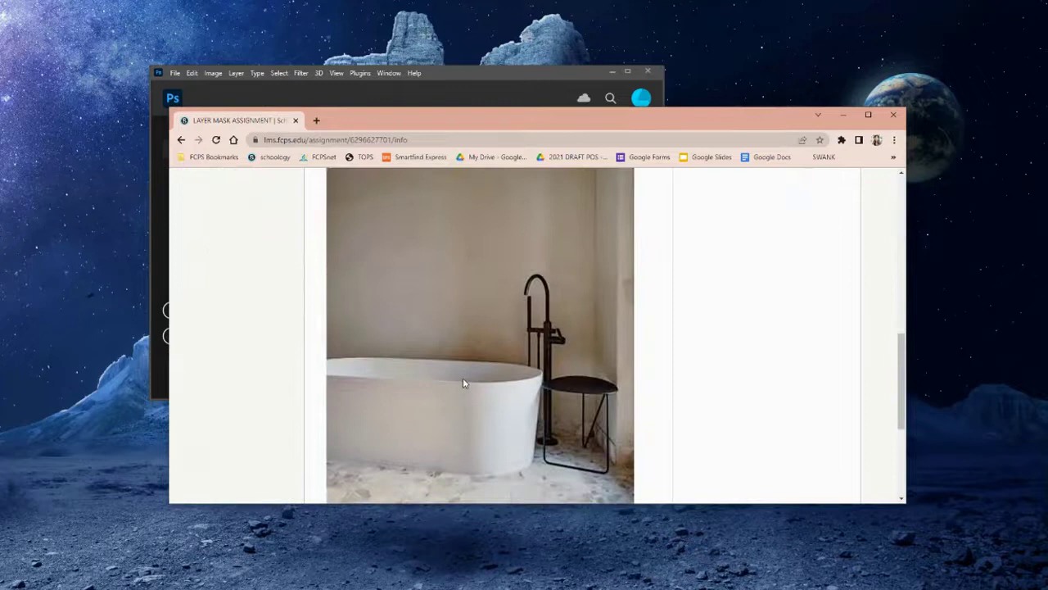
right_click(473, 326)
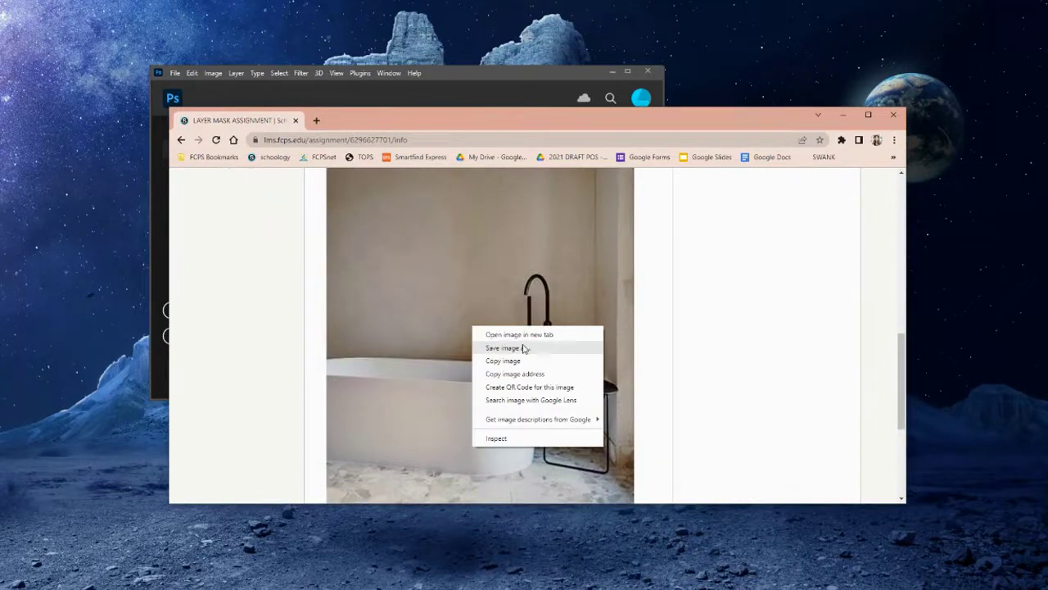
left_click(822, 293)
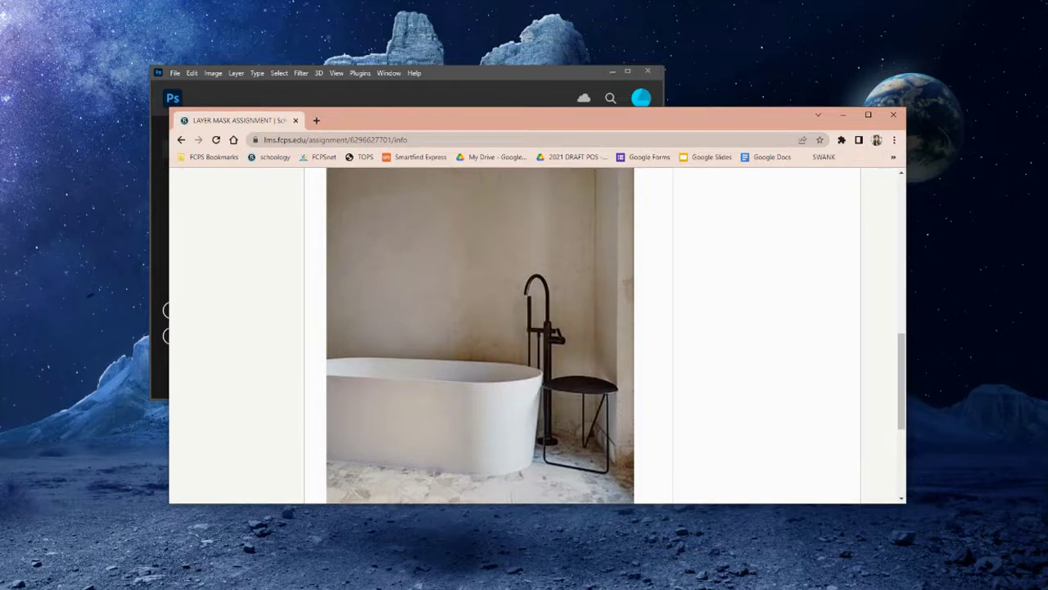
left_click(477, 103)
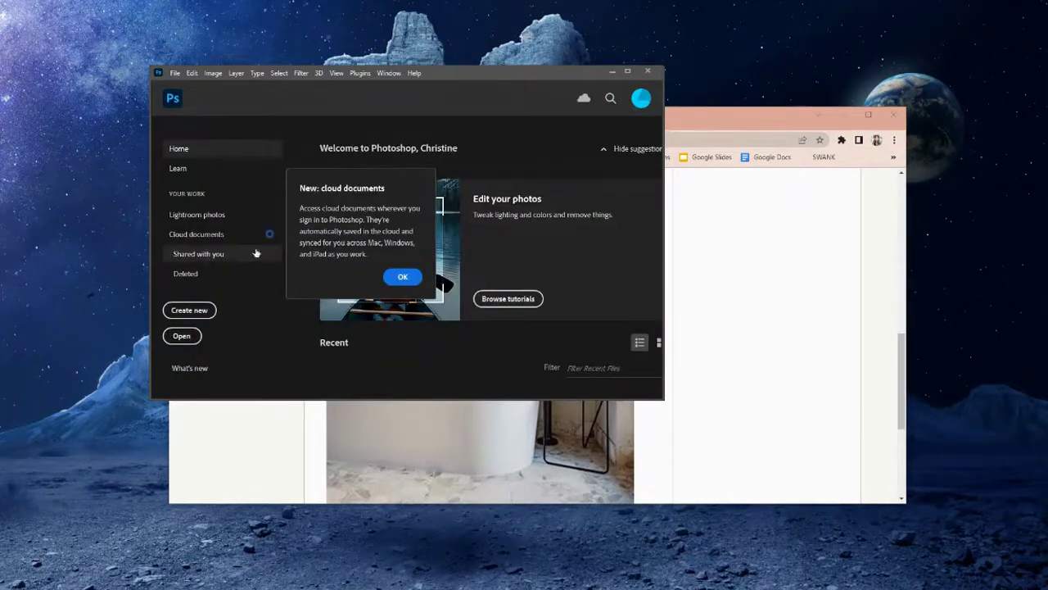
- Open bathtub.jpg from the layermask folder and centre it in the view
left_click(174, 73)
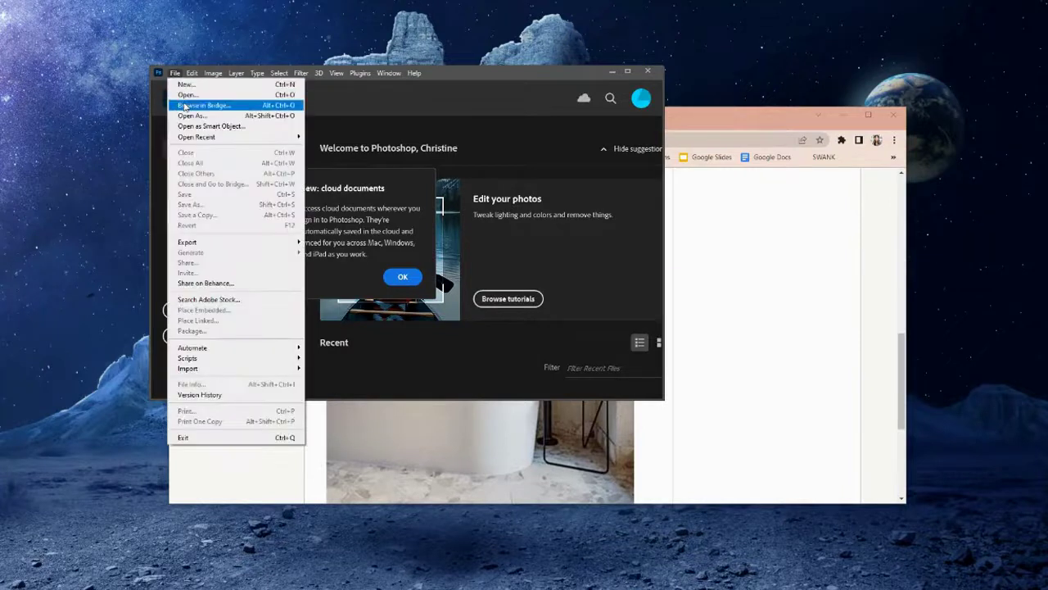
left_click(227, 98)
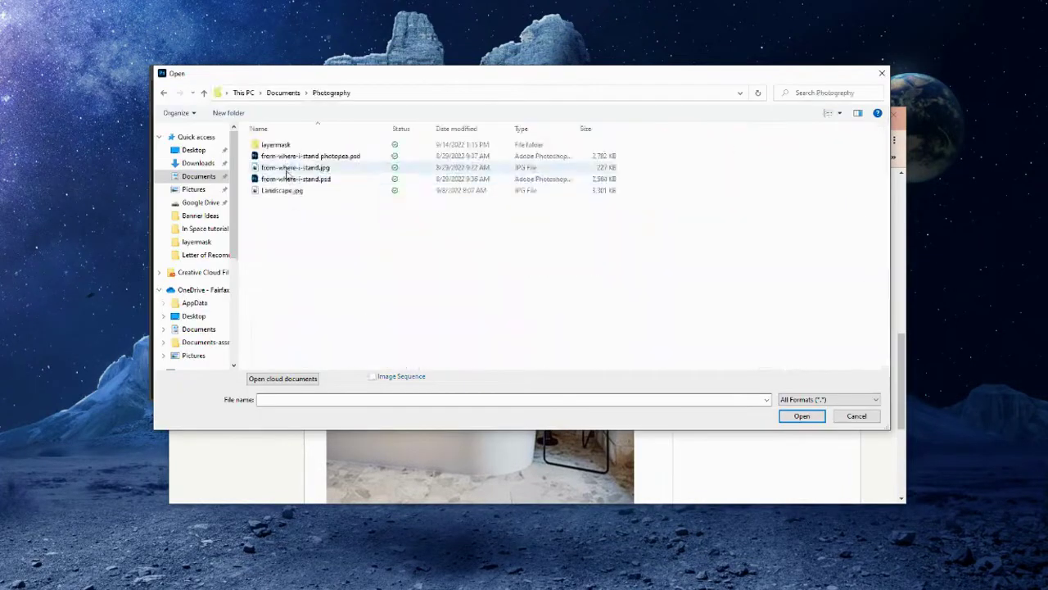
left_click(287, 155)
double_click(284, 143)
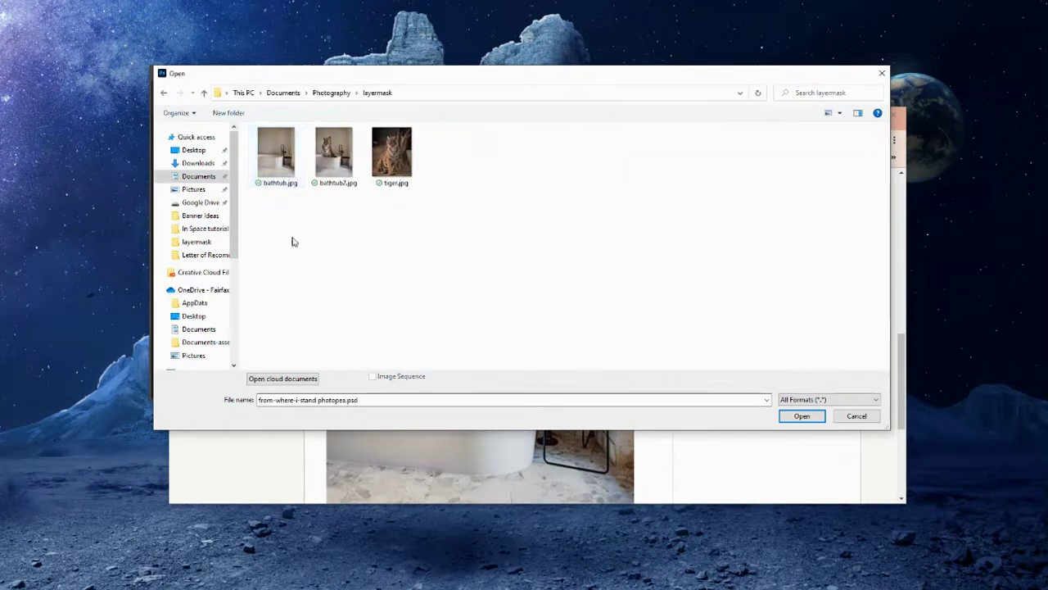
left_click(276, 154)
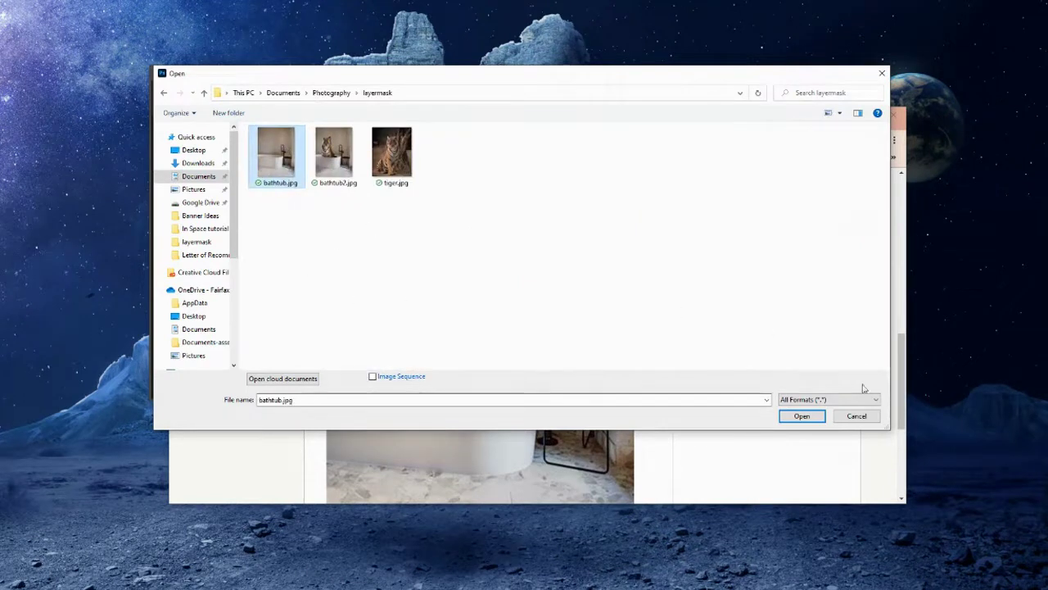
left_click(801, 416)
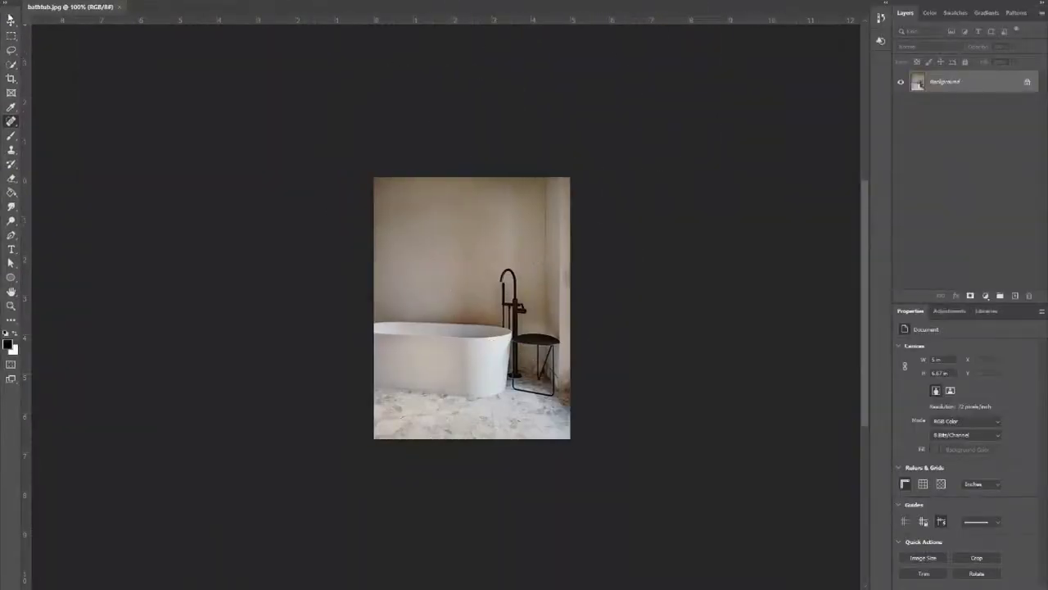
scroll(257, 207, "up", 3)
left_click_drag(517, 253, 414, 226)
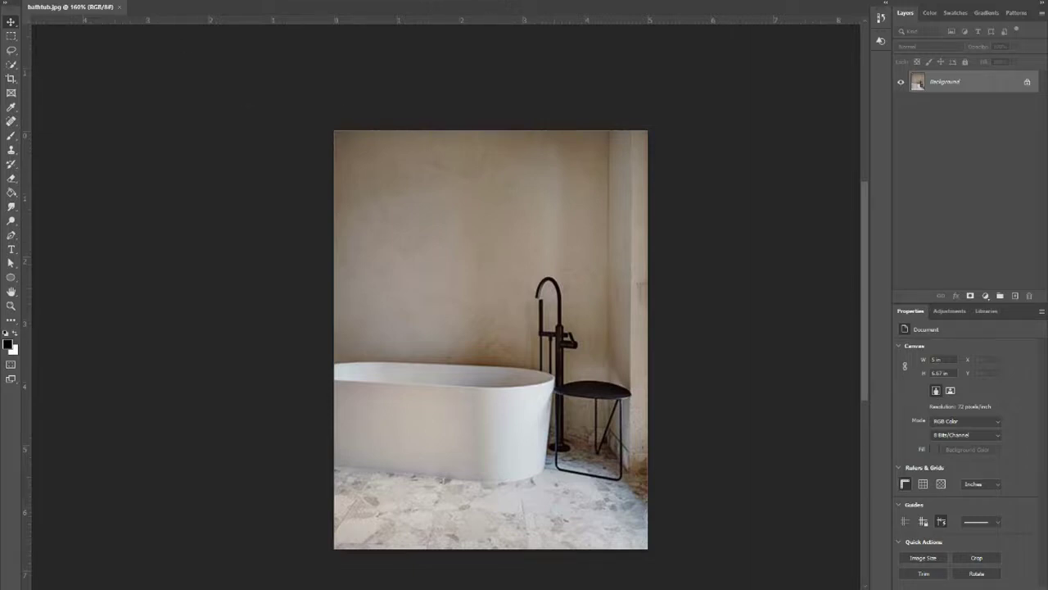
- Open tiger.jpg as a second document and check both the bathtub.jpg and tiger.jpg tabs
left_click(16, 1)
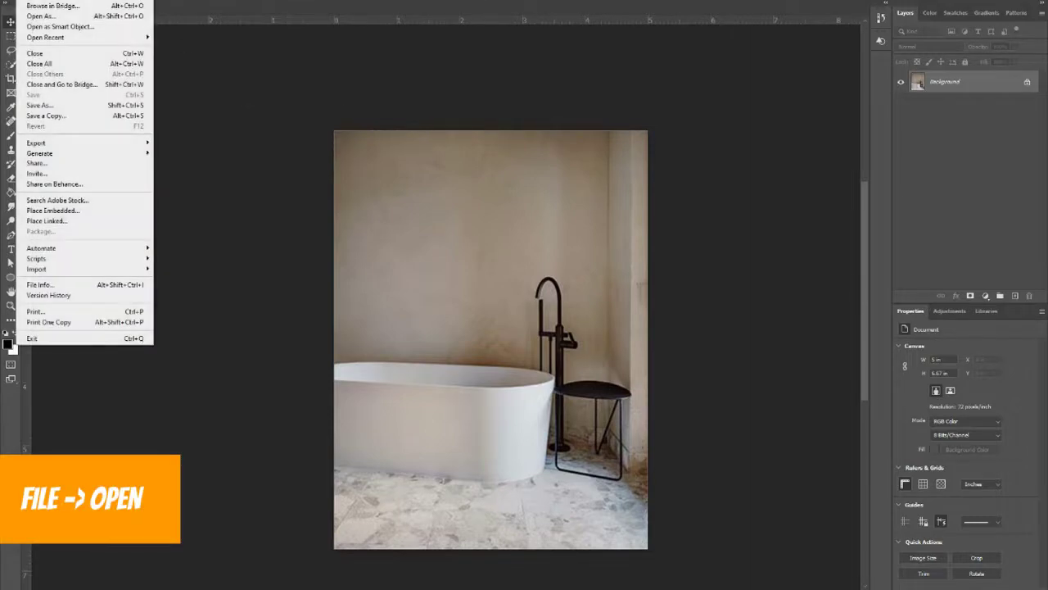
left_click(34, 2)
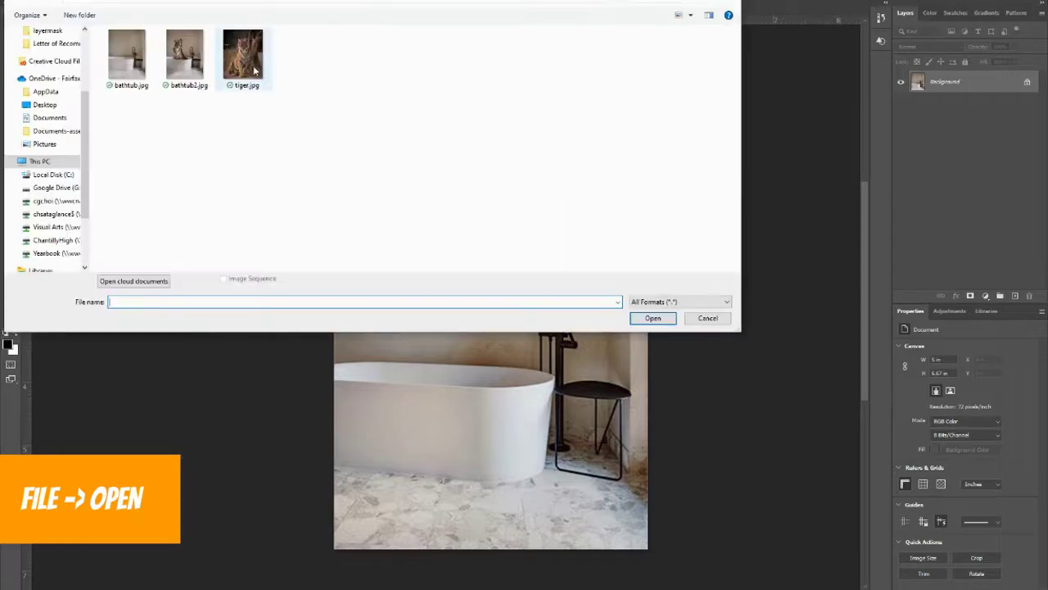
left_click(243, 55)
left_click(653, 318)
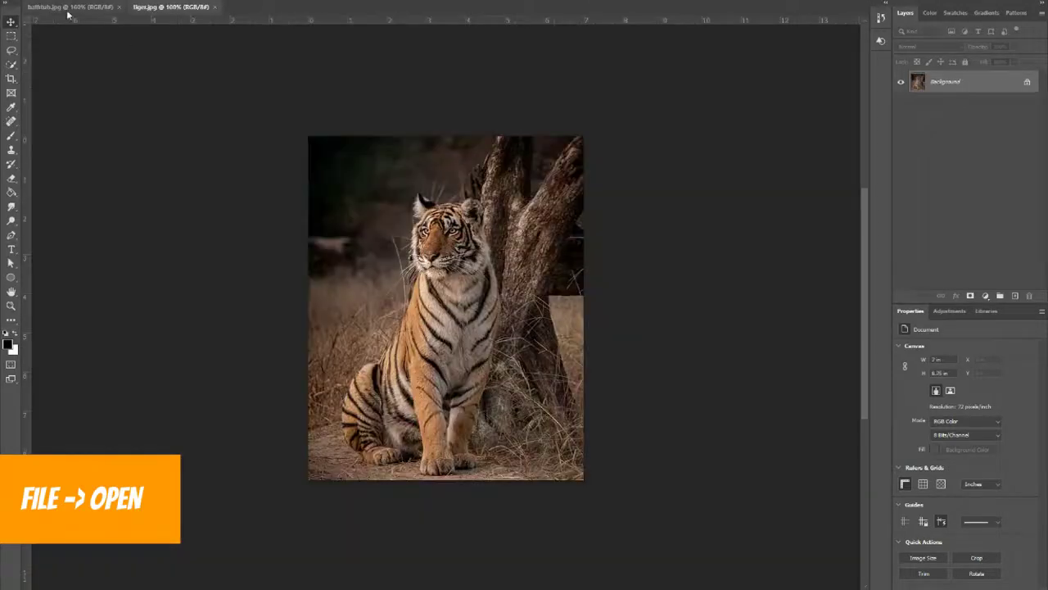
left_click(65, 8)
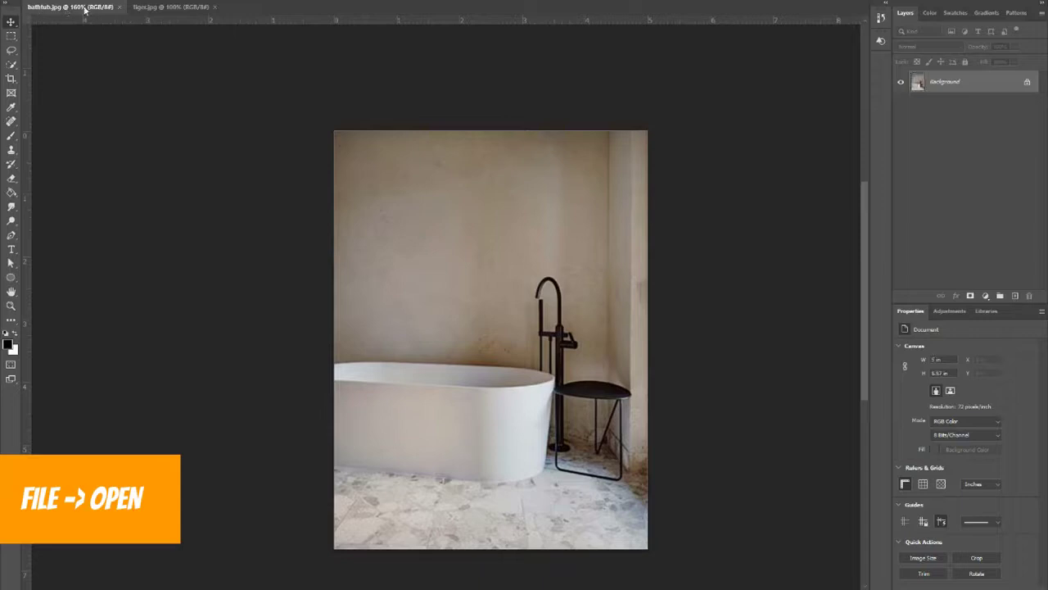
left_click(158, 8)
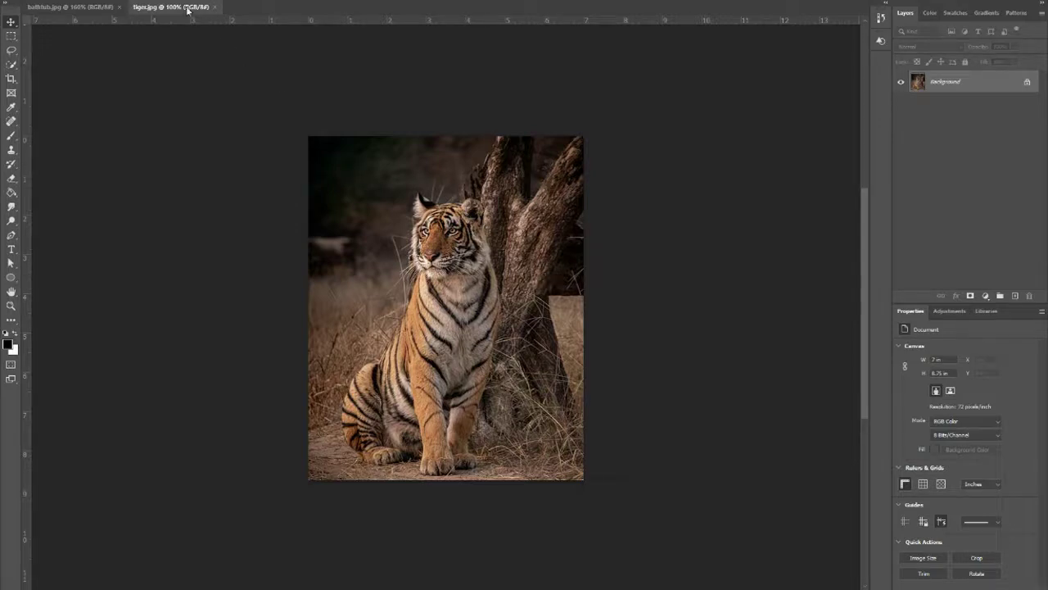
- Select the tiger with Select > Subject and zoom in on the selection edge
left_click(128, 0)
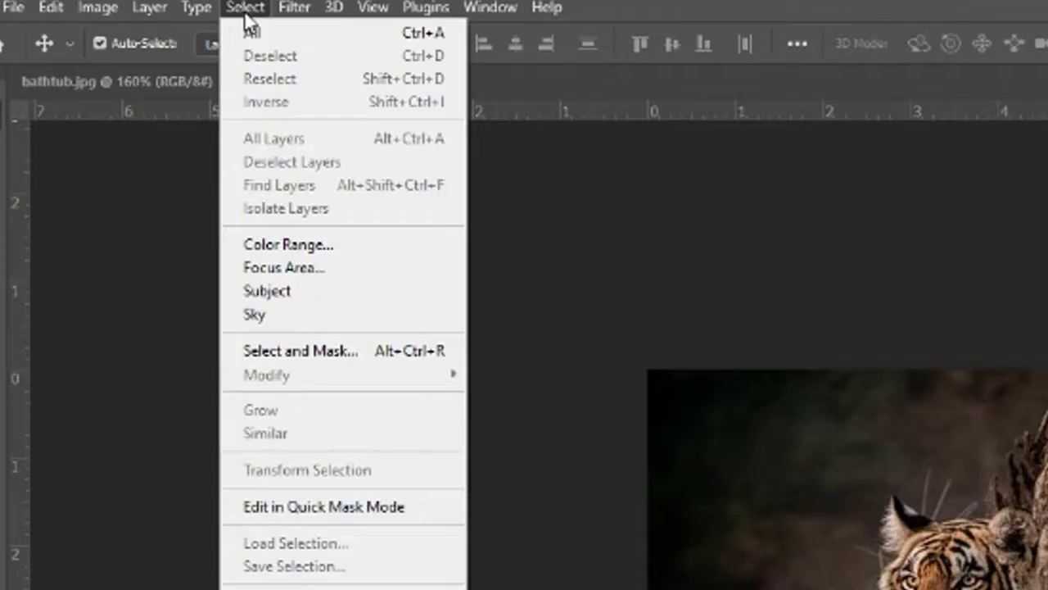
left_click(312, 302)
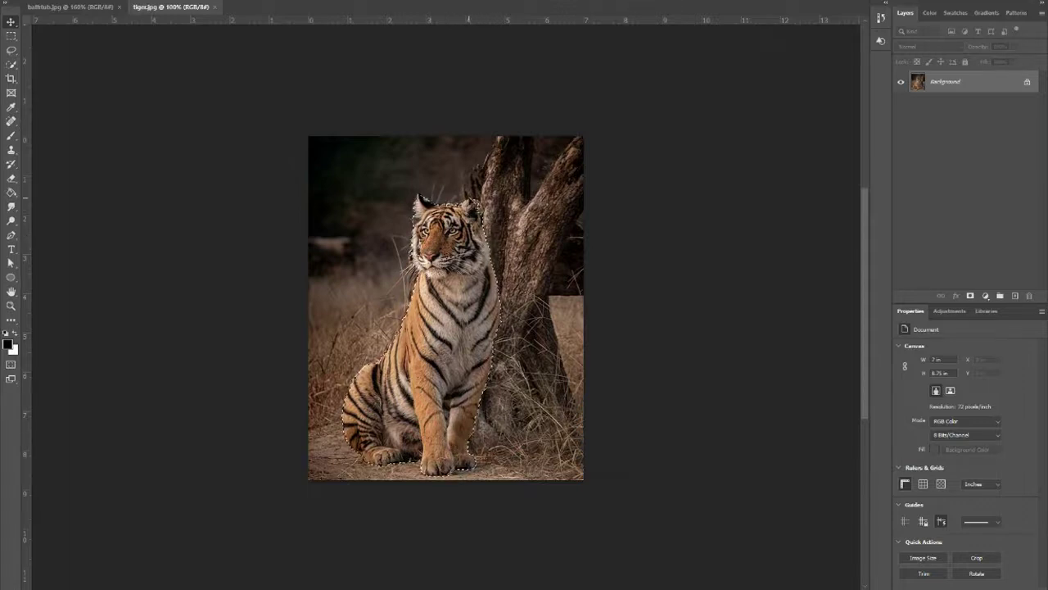
key("ctrl+plus")
scroll(497, 220, "up", 4)
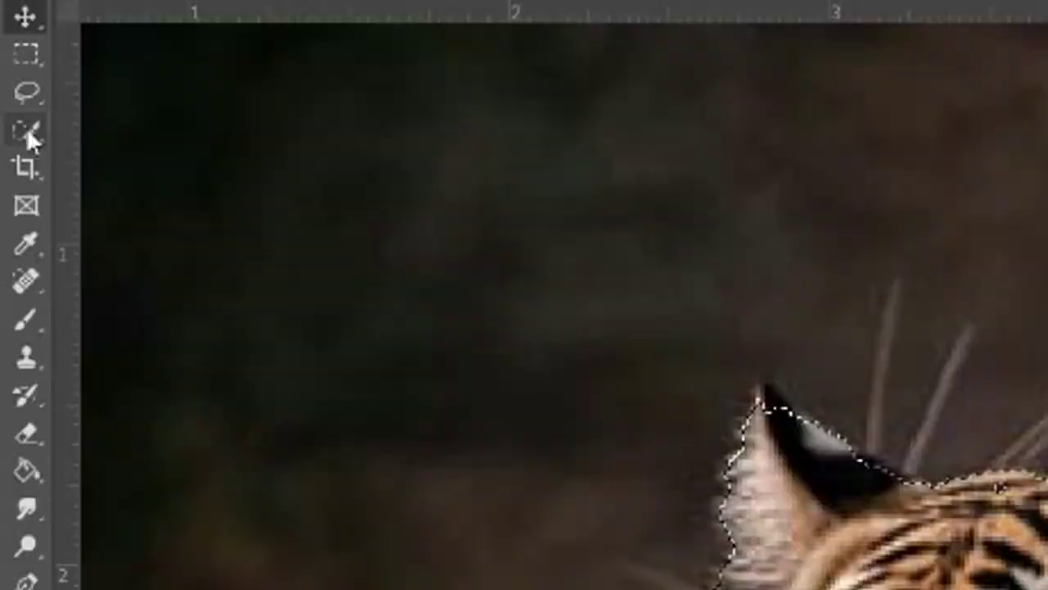
- Check the tiger's selection outline with Quick Selection active, then select the Move tool
right_click(11, 64)
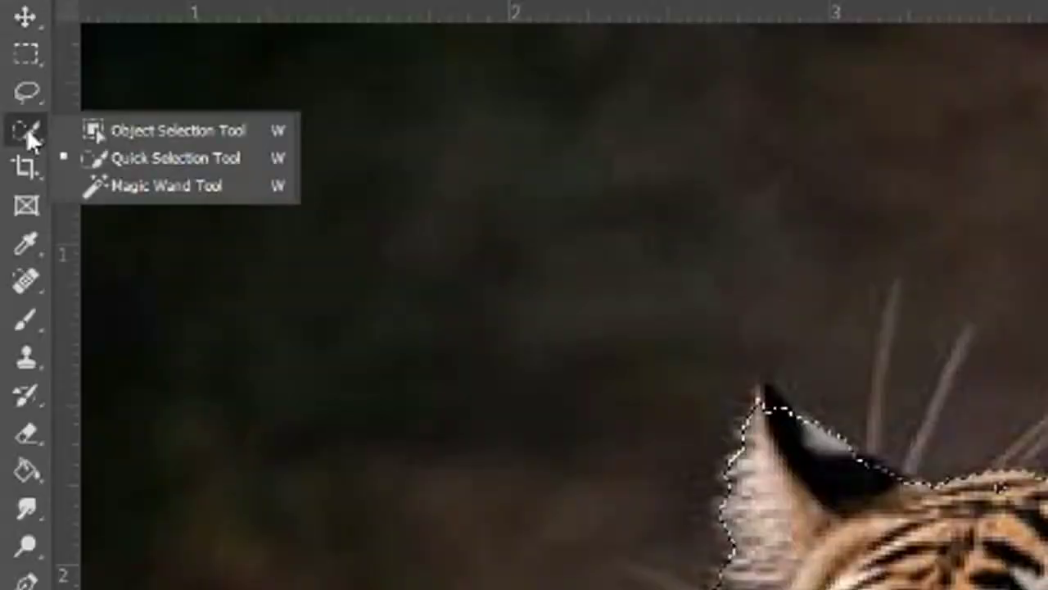
left_click(233, 161)
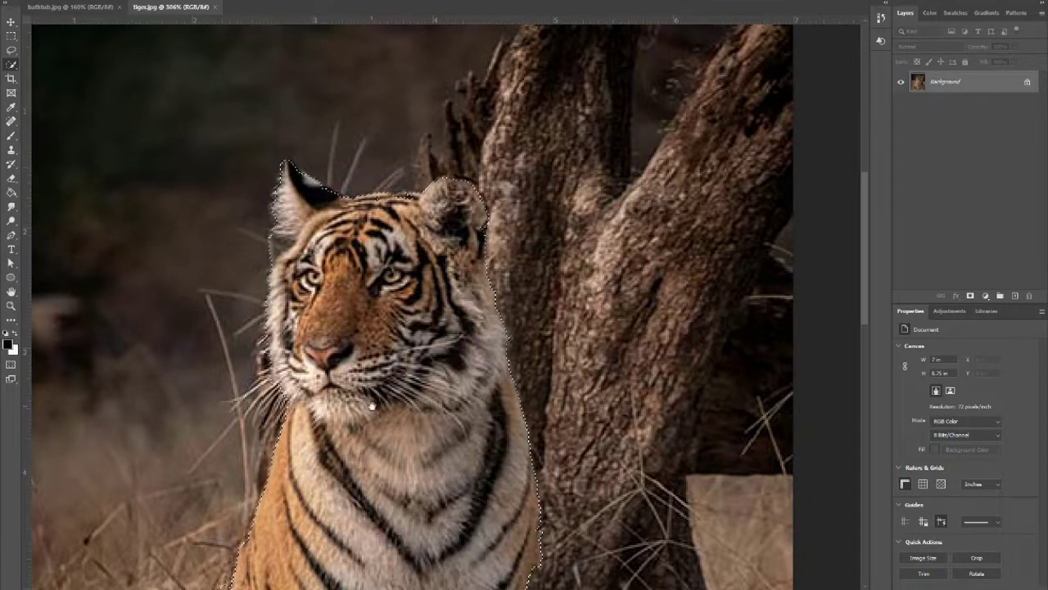
left_click_drag(210, 324, 325, 161)
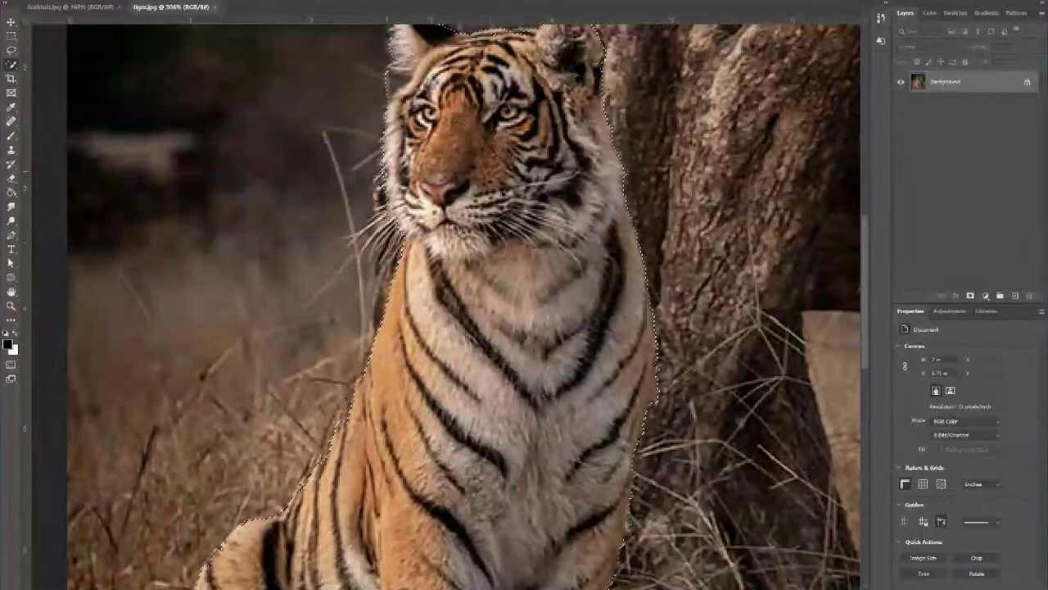
scroll(516, 268, "down", 3)
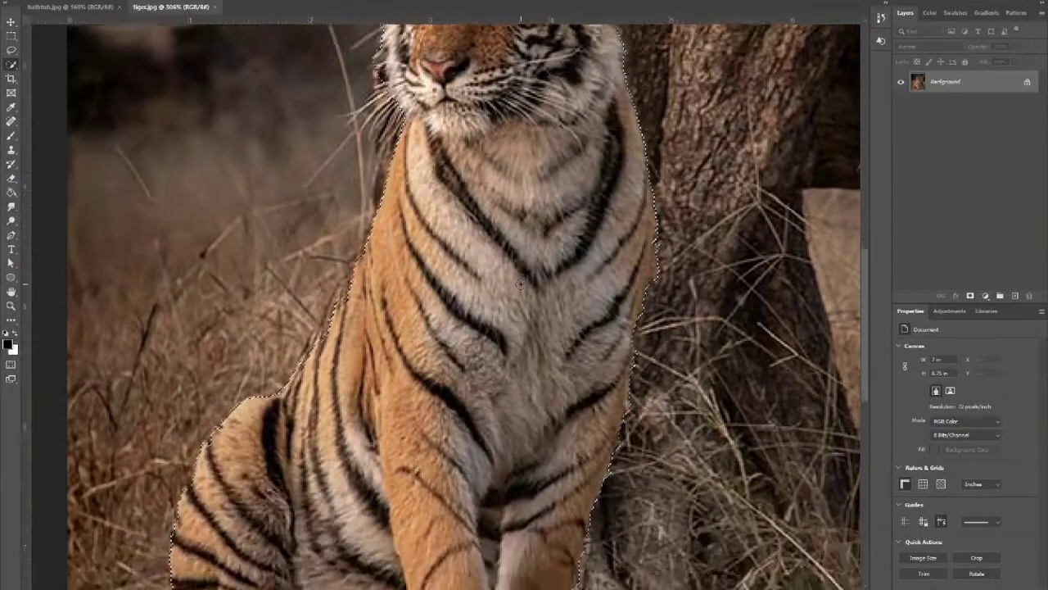
scroll(523, 207, "down", 3, "alt")
scroll(524, 207, "up", 1)
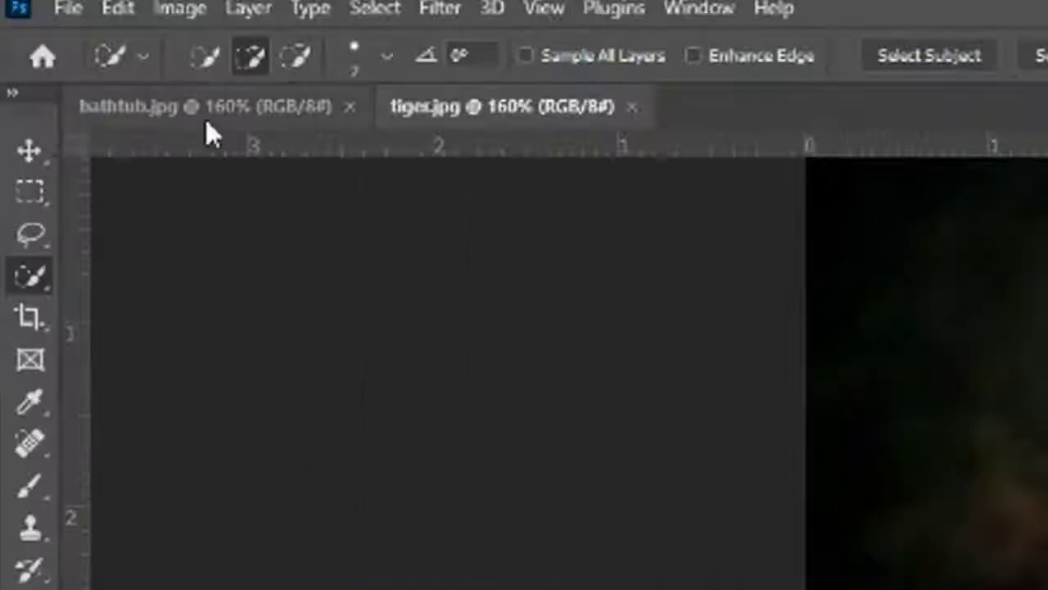
left_click(37, 149)
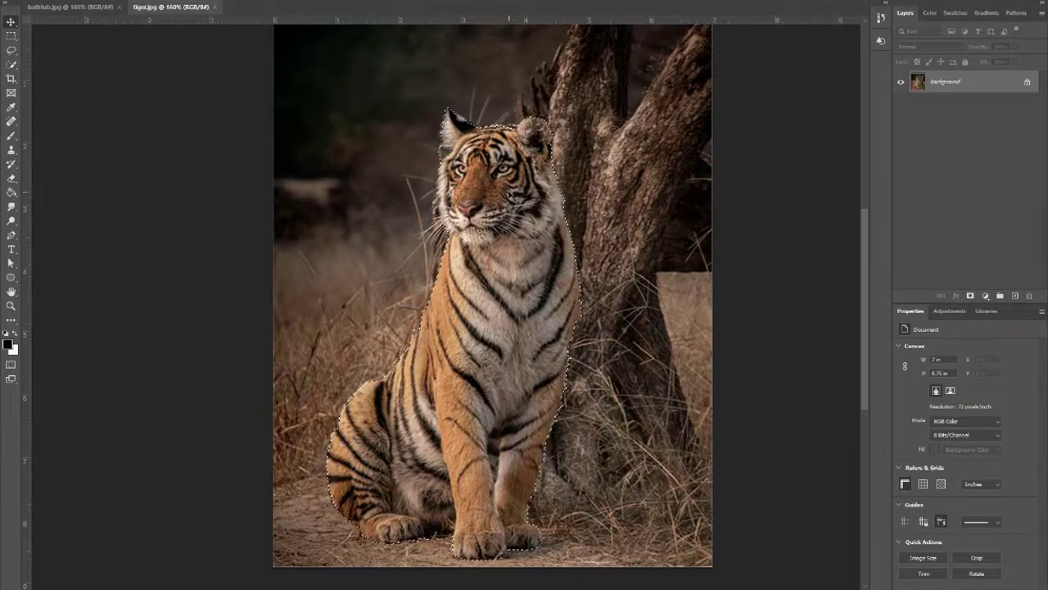
- Cut the tiger out and paste it into bathtub.jpg, moving it up and right
key("ctrl+BackSpace")
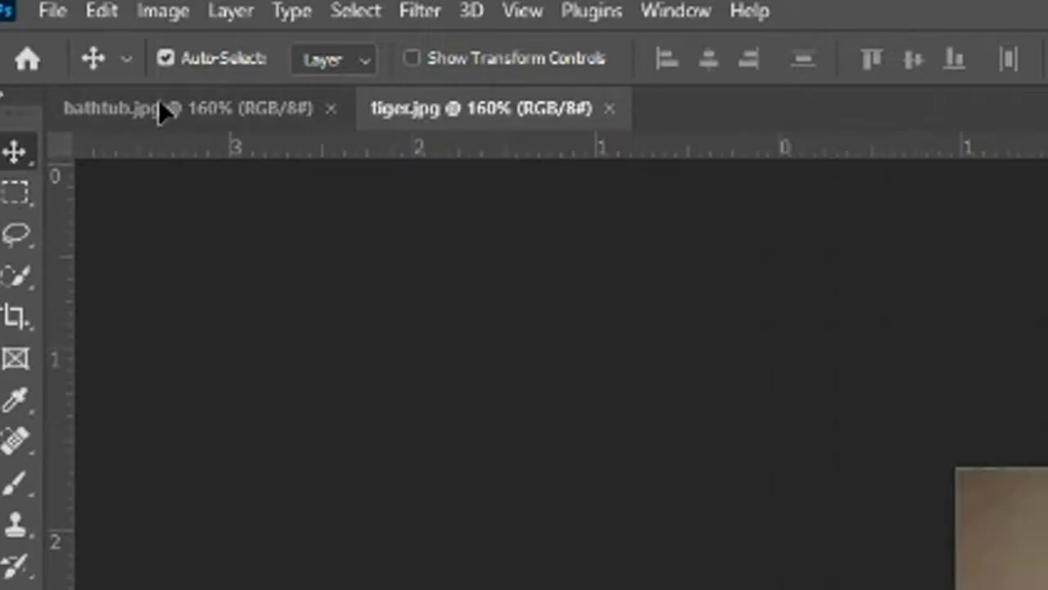
left_click(62, 6)
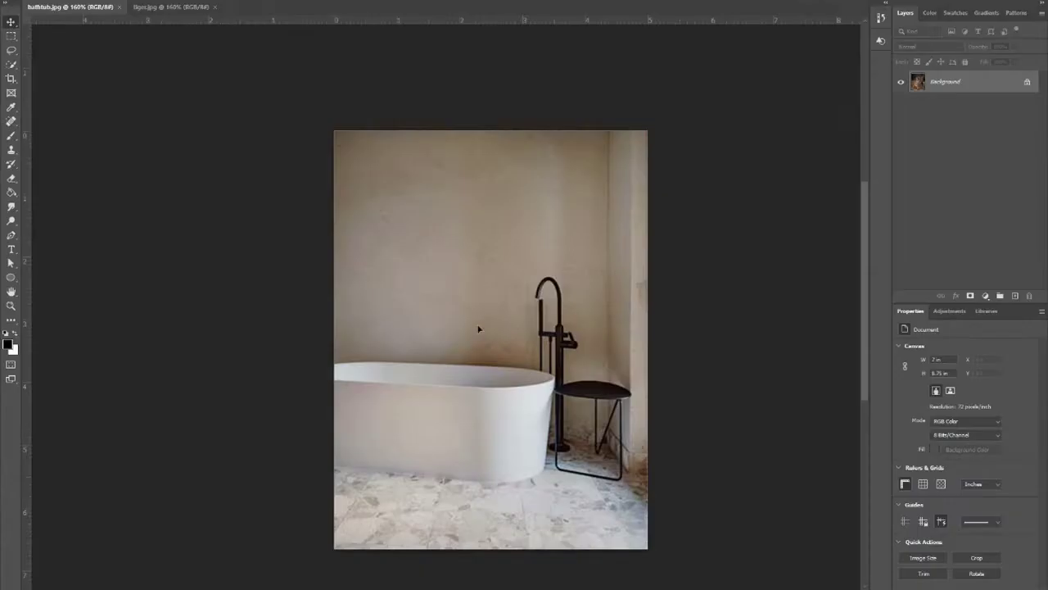
key("ctrl+v")
left_click_drag(481, 348, 543, 261)
- Rename the pasted layer to 'tiger'
double_click(940, 82)
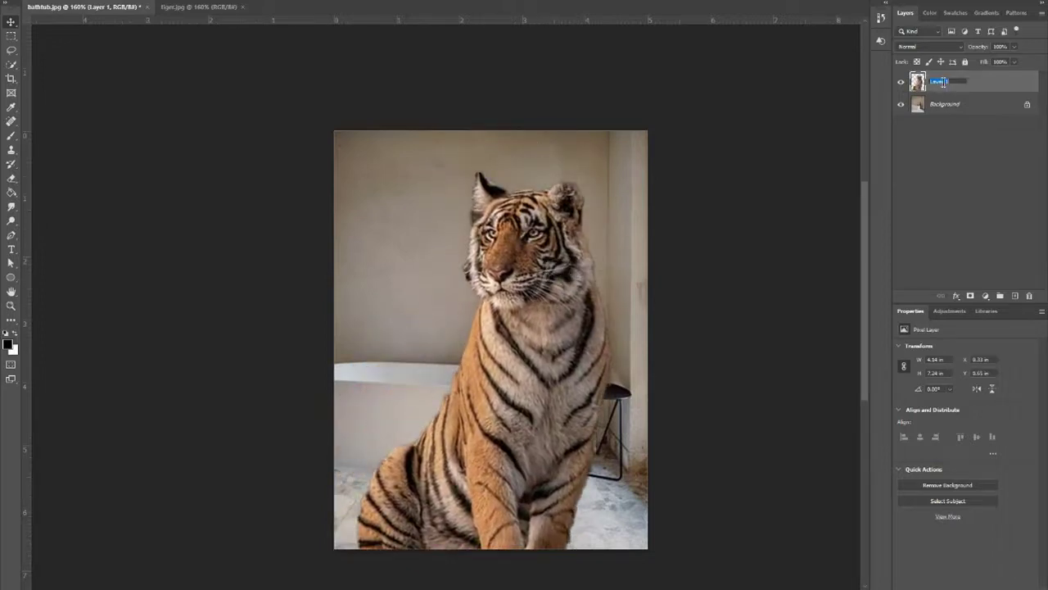
type("t")
type("ige")
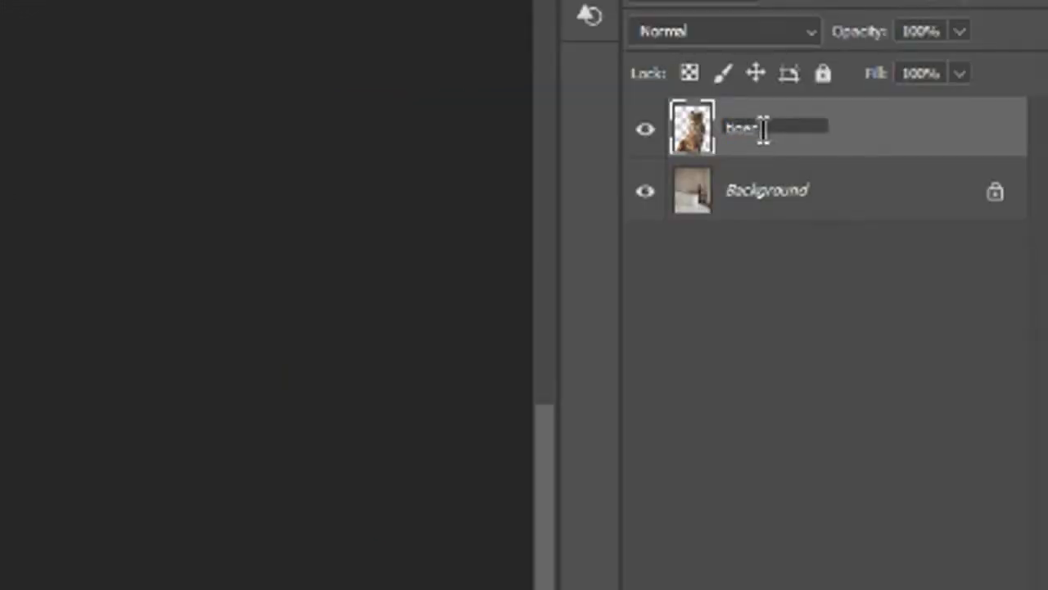
type("r")
key("Return")
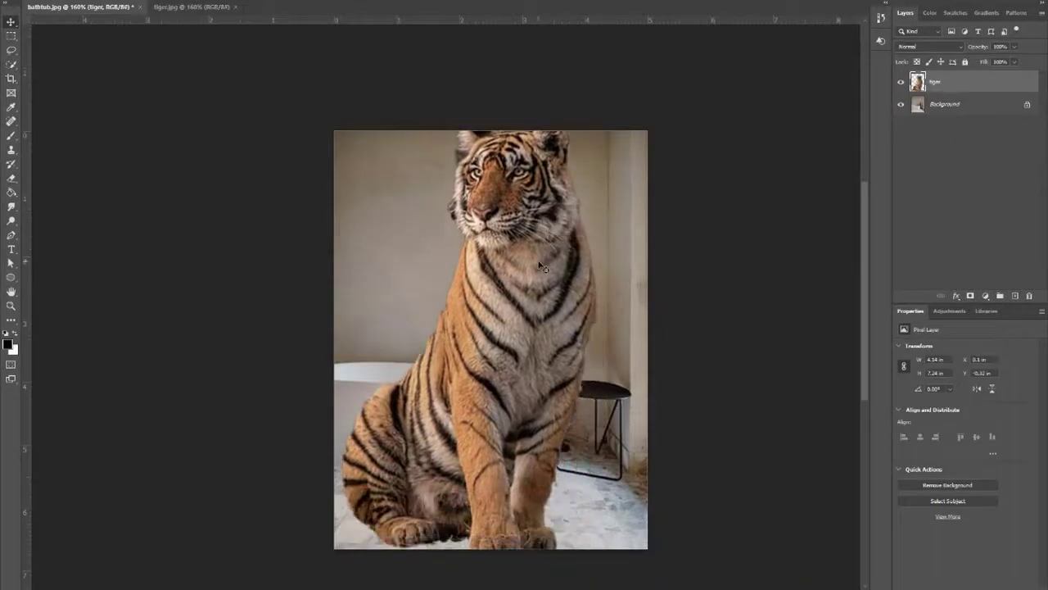
- Scale the tiger down, flip it horizontally, and position it on the bathtub's left side
key("ctrl+t")
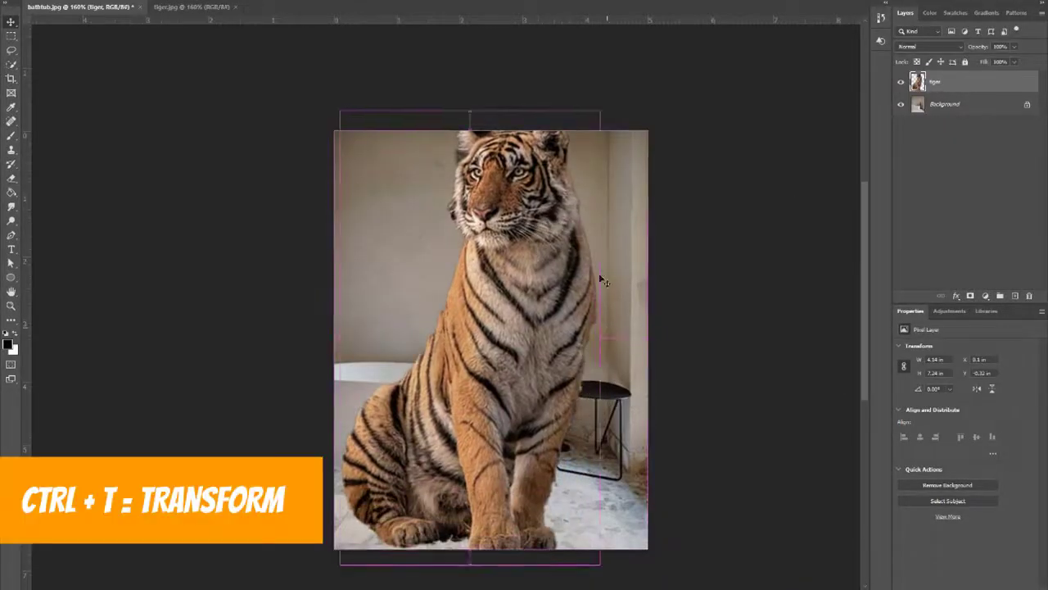
left_click_drag(600, 110, 492, 299)
left_click_drag(461, 413, 484, 350)
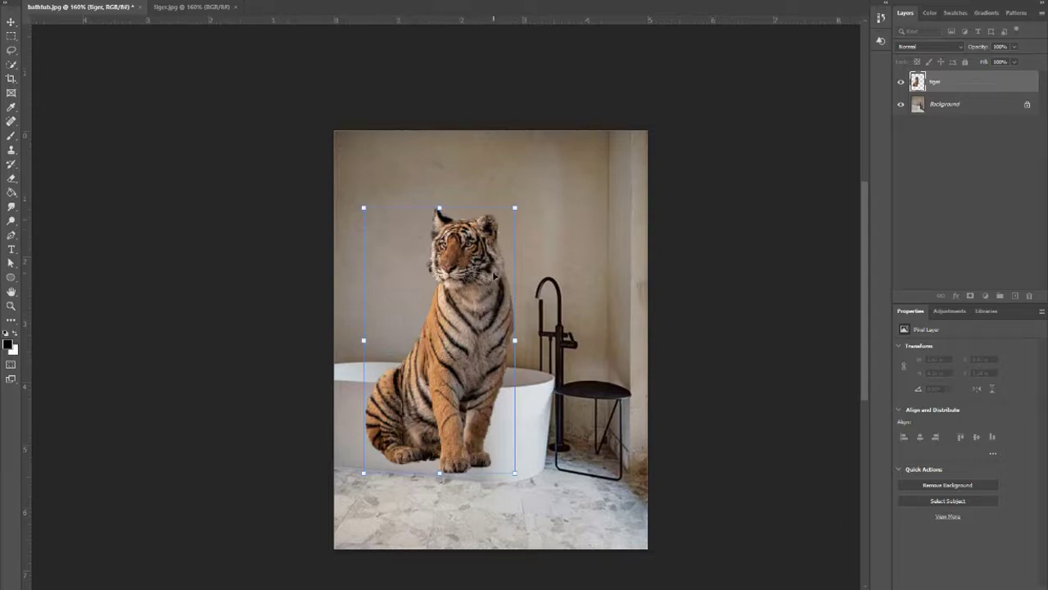
left_click_drag(461, 319, 471, 315)
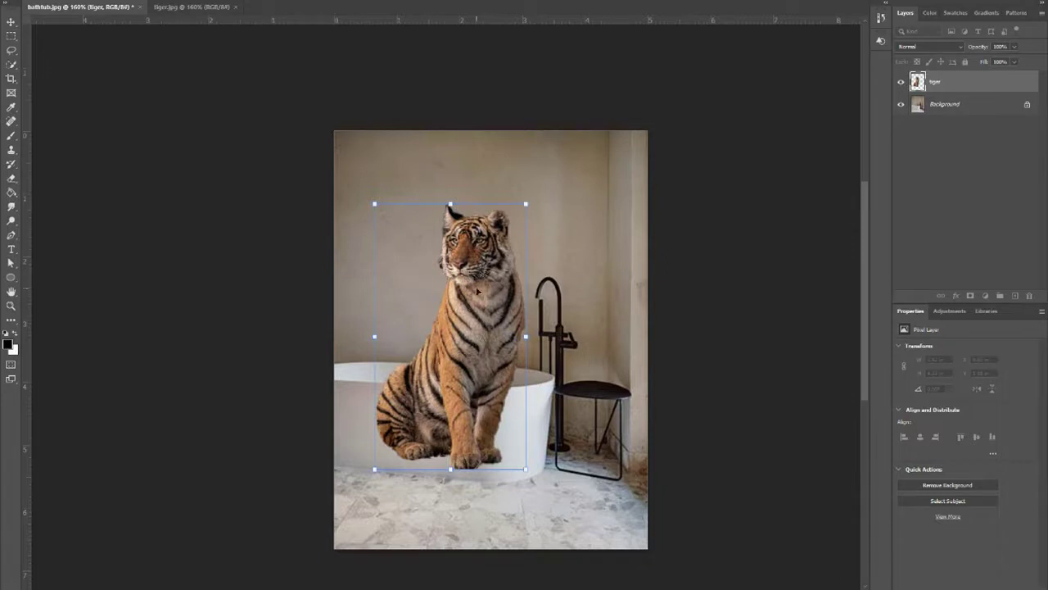
right_click(477, 291)
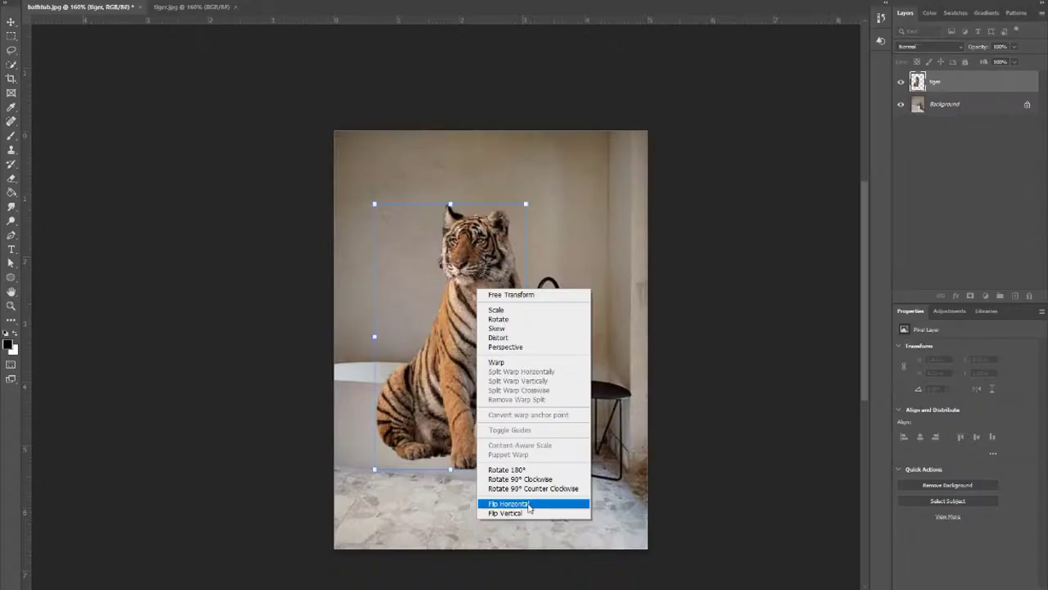
left_click(487, 537)
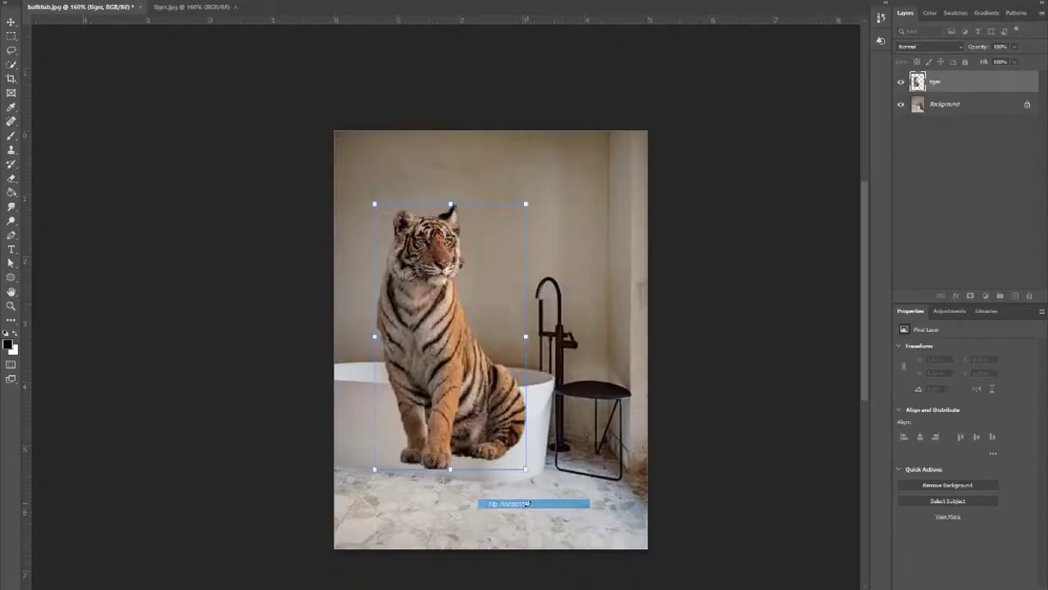
mouse_move(461, 373)
left_mouse_down()
mouse_move(460, 364)
mouse_move(457, 382)
left_mouse_up()
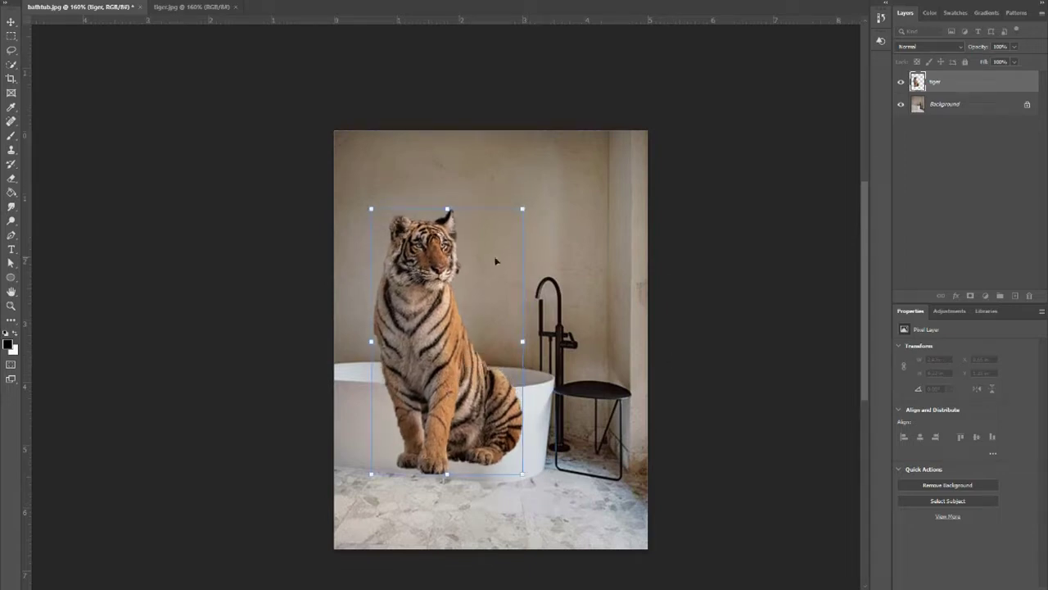
- Commit the tiger's transform and nudge it slightly left and down
key("Return")
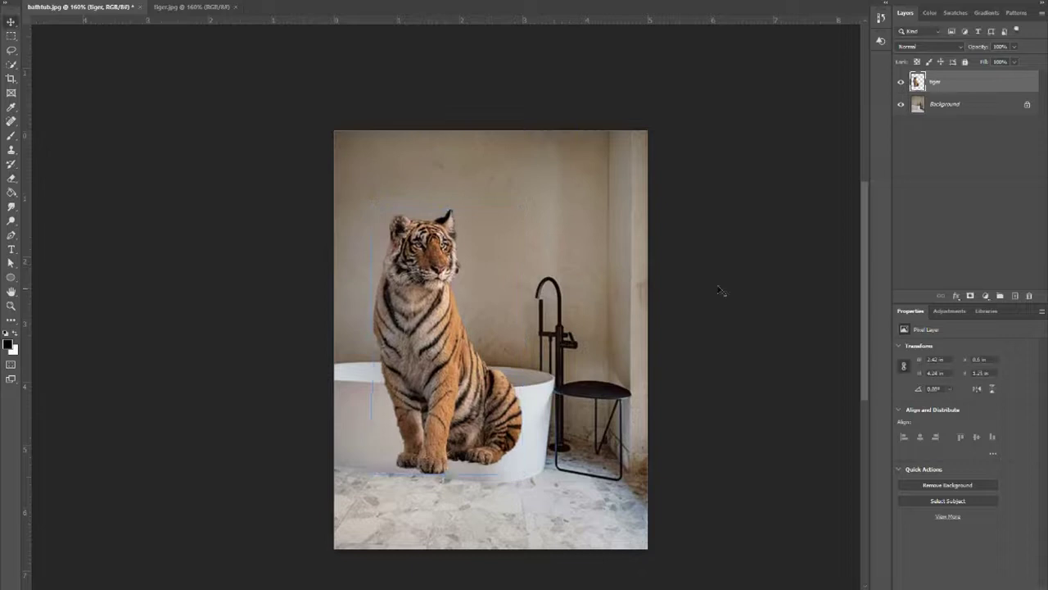
mouse_move(454, 385)
left_mouse_down()
mouse_move(459, 375)
mouse_move(451, 392)
left_mouse_up()
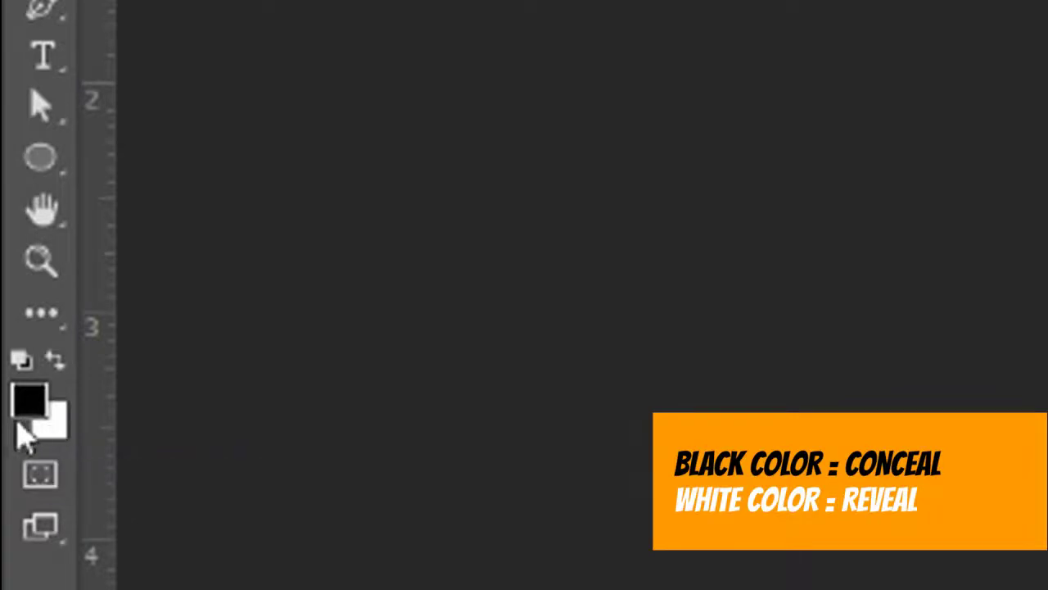
- Set black as the foreground colour and pick an enlarged round brush at 100% hardness
left_click(31, 409)
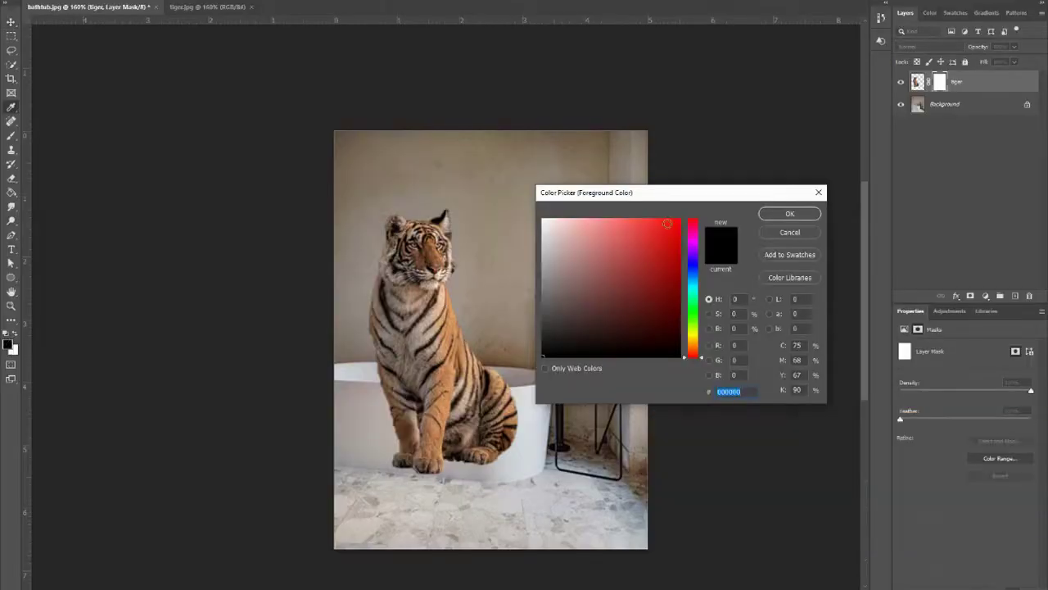
left_click(790, 214)
left_click(10, 135)
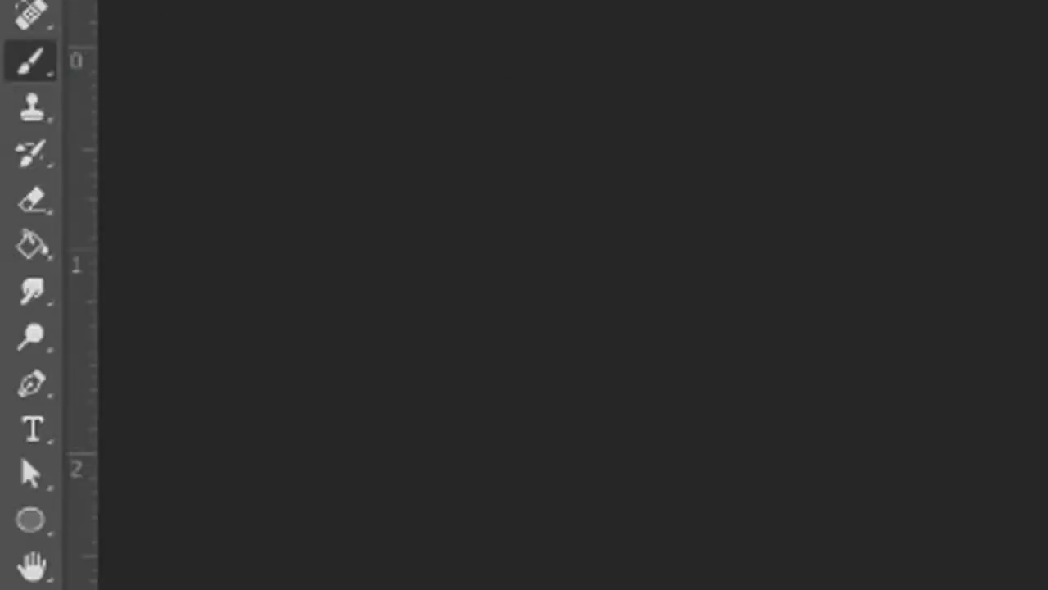
left_click(79, 2)
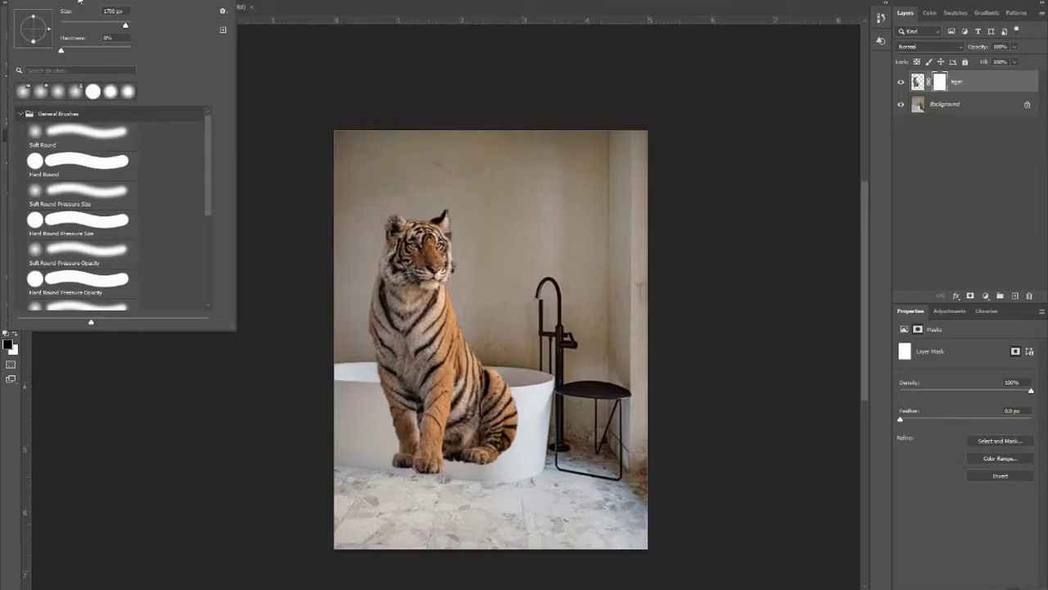
mouse_move(61, 50)
left_mouse_down()
mouse_move(131, 51)
mouse_move(59, 47)
left_mouse_up()
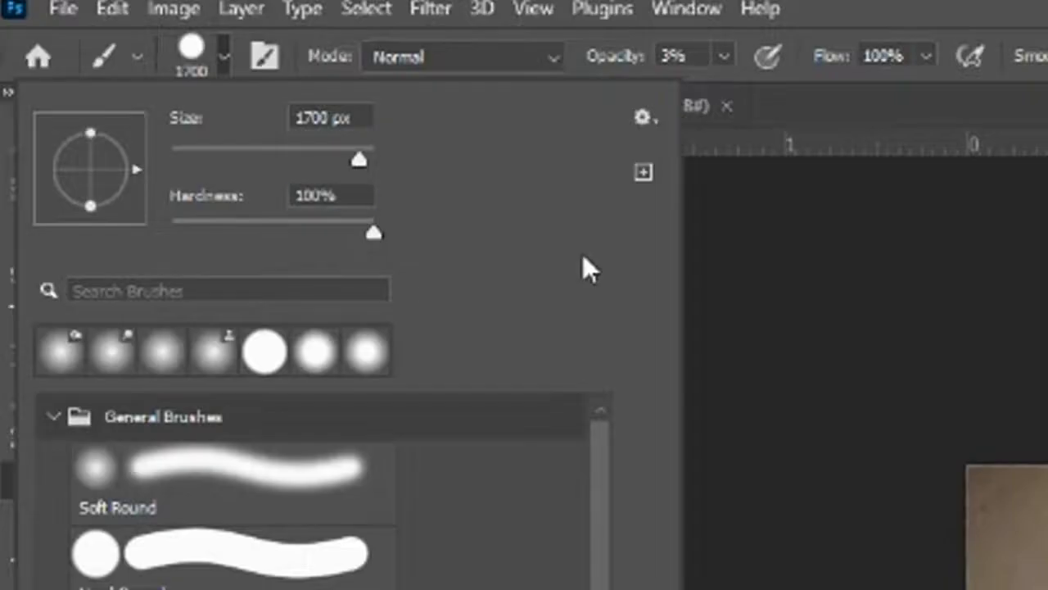
key("Tab")
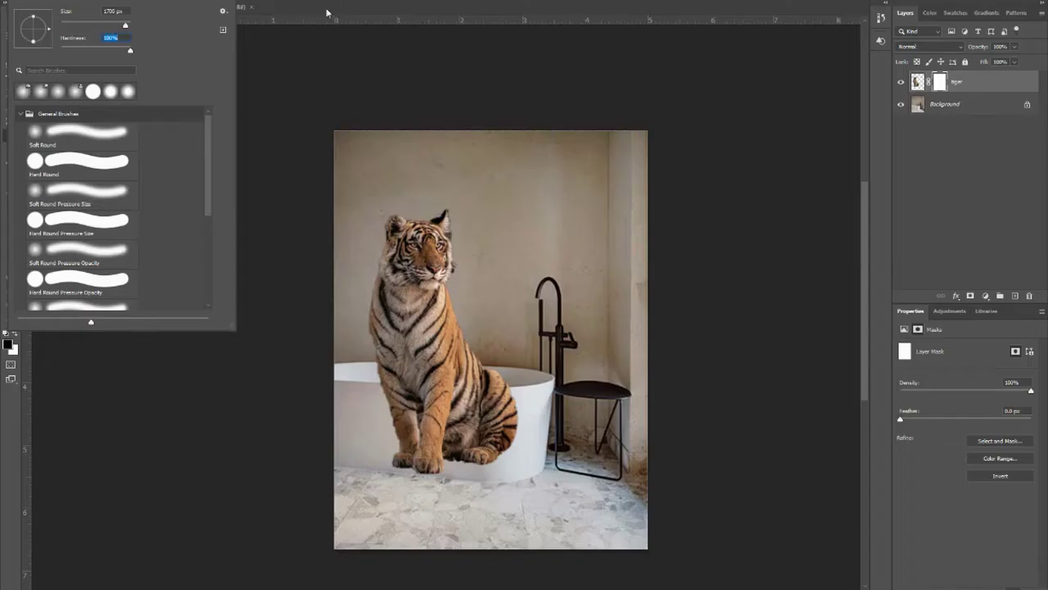
key("Return")
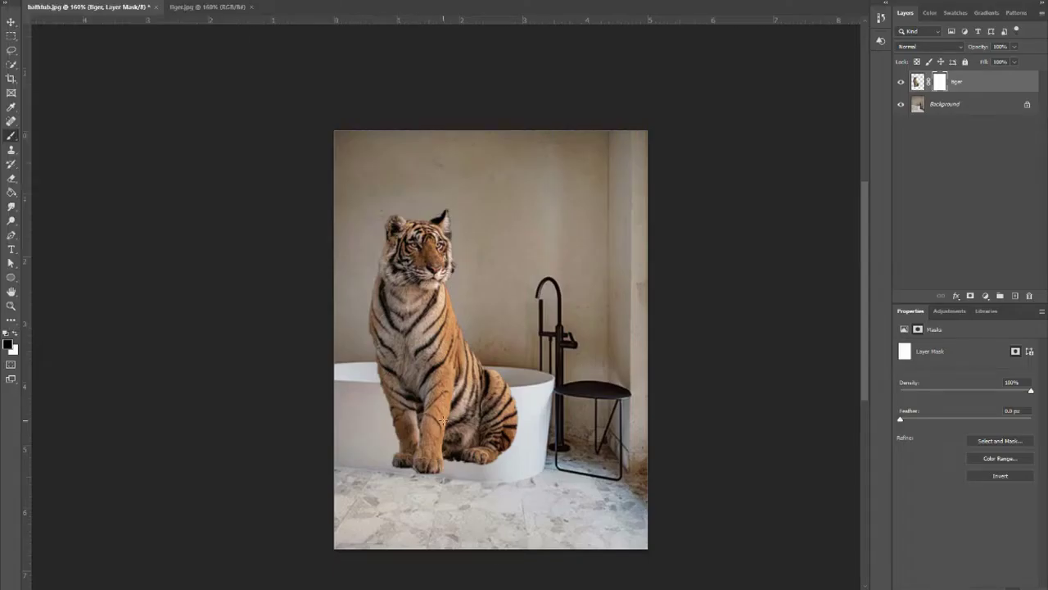
scroll(443, 421, "up", 2)
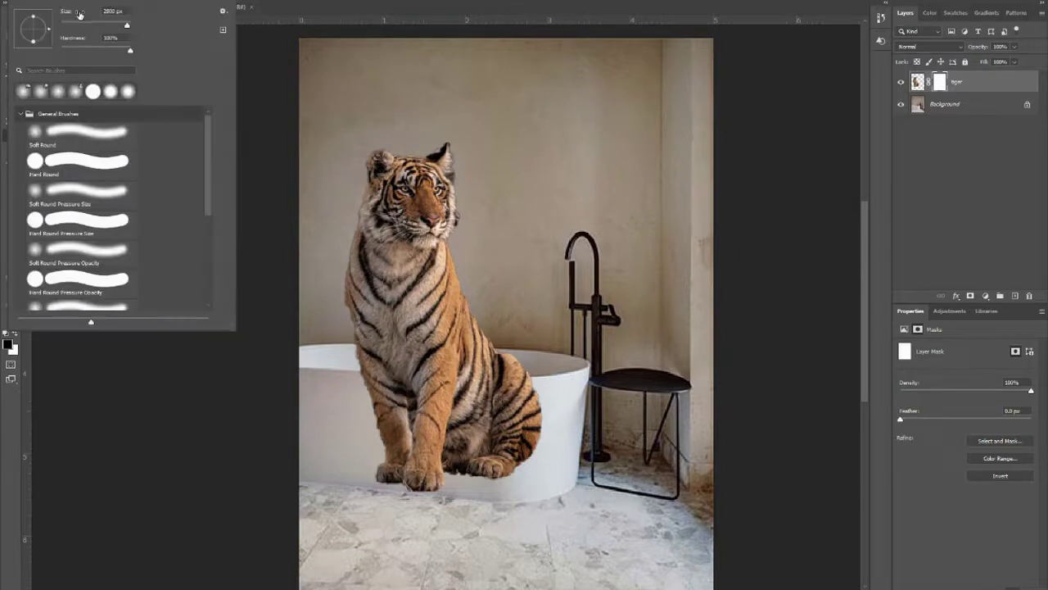
- Paint black on the tiger's mask to hide its lower body, paw, tail and rim fur below the tub
left_click(446, 426)
left_click(445, 424)
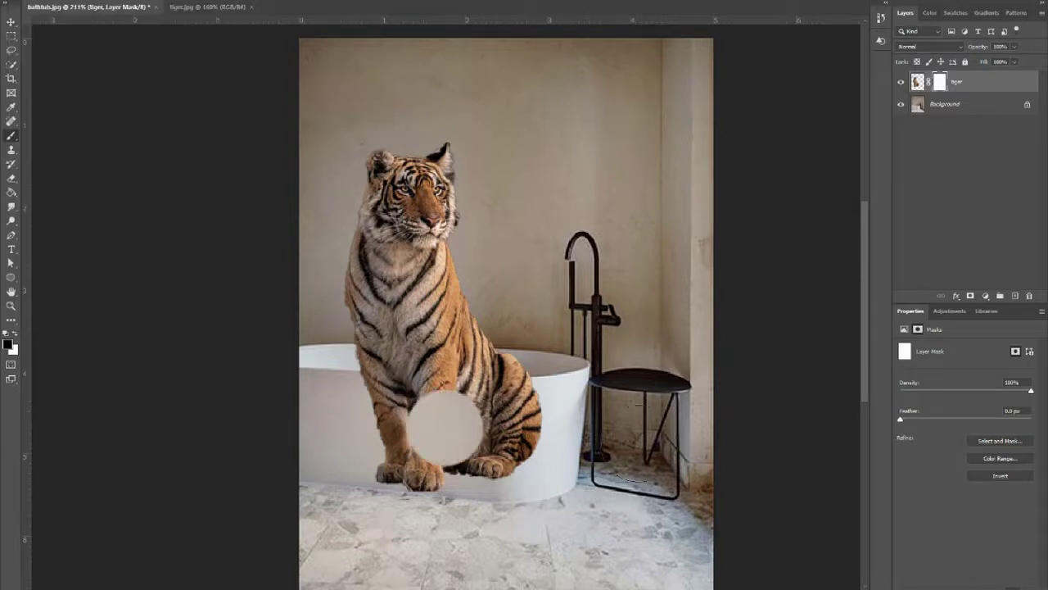
key("ctrl+z")
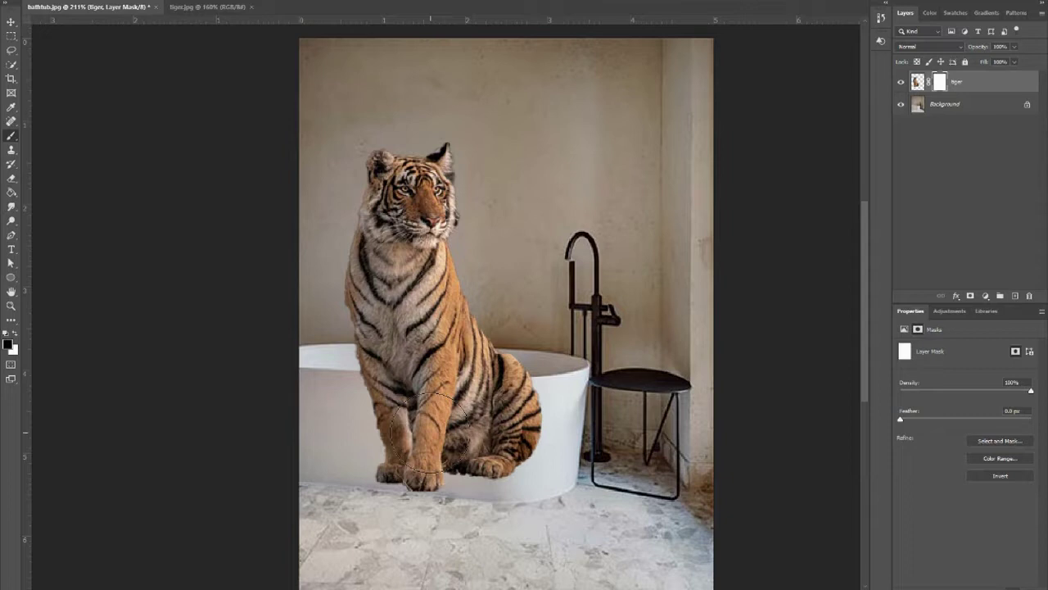
key("bracketleft")
key("bracketleft")
key("bracketleft")
key("bracketleft")
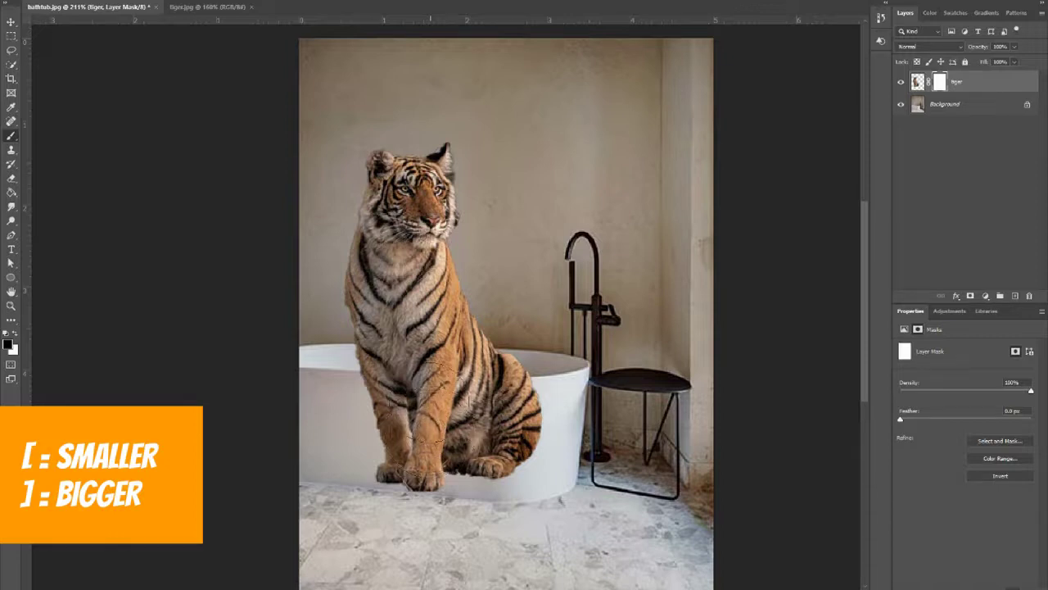
key("bracketright")
key("bracketright")
key("bracketright")
key("bracketright")
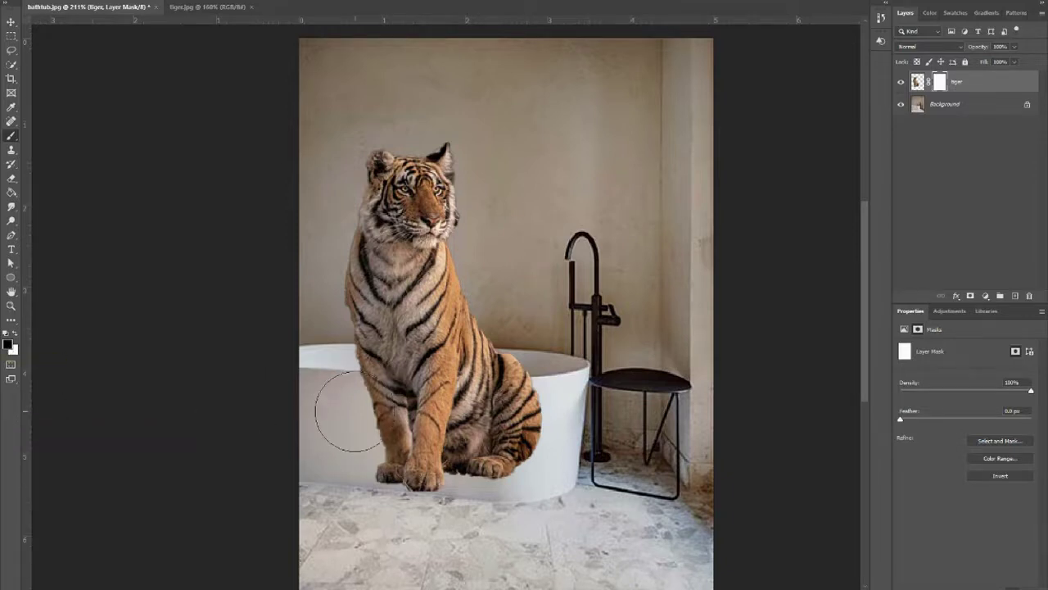
mouse_move(368, 413)
left_mouse_down()
mouse_move(476, 429)
mouse_move(534, 421)
mouse_move(360, 415)
left_mouse_up()
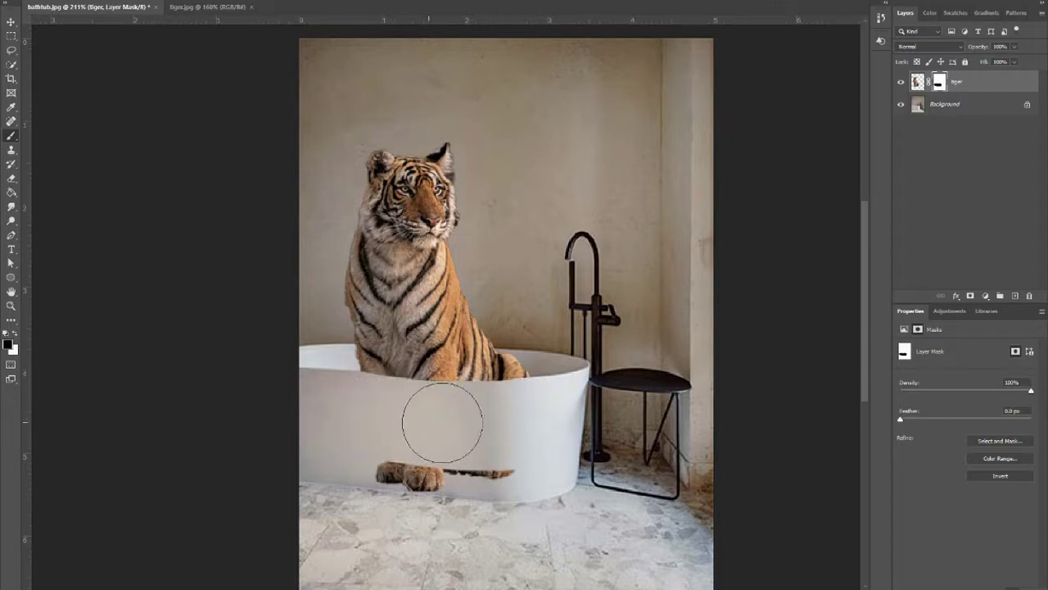
mouse_move(524, 423)
left_mouse_down()
mouse_move(510, 480)
mouse_move(367, 492)
left_mouse_up()
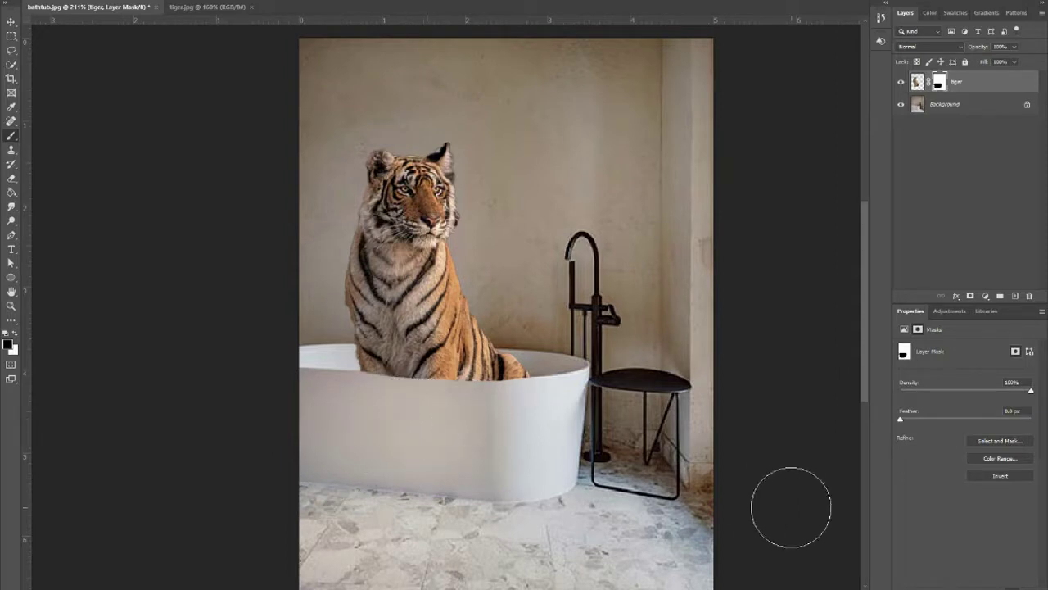
left_click(524, 404)
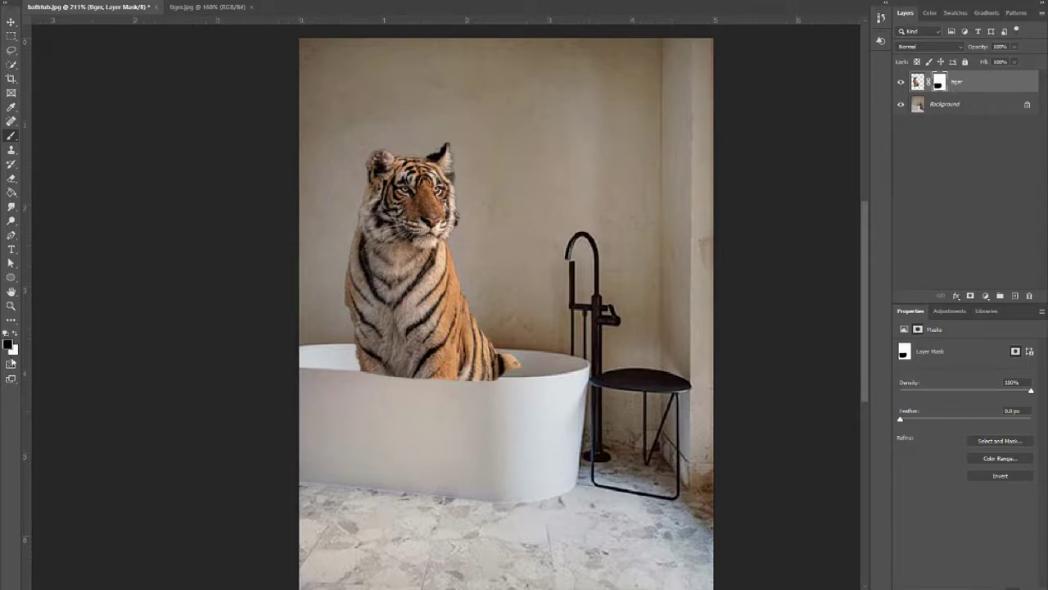
- Switch to white and, with a smaller brush, restore the tiger's paw over the tub rim
left_click(14, 332)
key("bracketleft")
key("bracketleft")
key("bracketleft")
key("bracketleft")
key("bracketleft")
key("bracketleft")
key("bracketleft")
key("bracketleft")
mouse_move(521, 373)
left_mouse_down()
mouse_move(473, 374)
mouse_move(524, 385)
mouse_move(471, 442)
mouse_move(490, 406)
mouse_move(502, 407)
mouse_move(336, 389)
mouse_move(332, 407)
mouse_move(365, 491)
mouse_move(519, 496)
left_mouse_up()
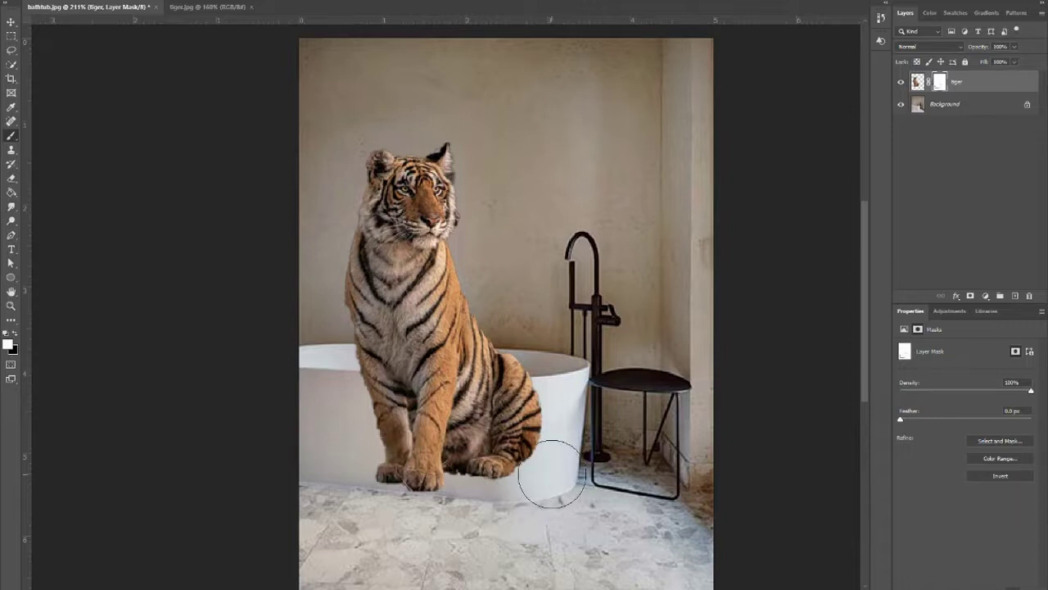
- Switch back to black and hide the tiger's lower legs behind the tub front
left_click(8, 333)
mouse_move(349, 455)
left_mouse_down()
mouse_move(577, 464)
mouse_move(566, 443)
mouse_move(328, 408)
mouse_move(318, 398)
mouse_move(435, 416)
mouse_move(535, 420)
mouse_move(551, 416)
mouse_move(546, 408)
mouse_move(414, 420)
mouse_move(360, 415)
mouse_move(523, 410)
mouse_move(348, 410)
left_mouse_up()
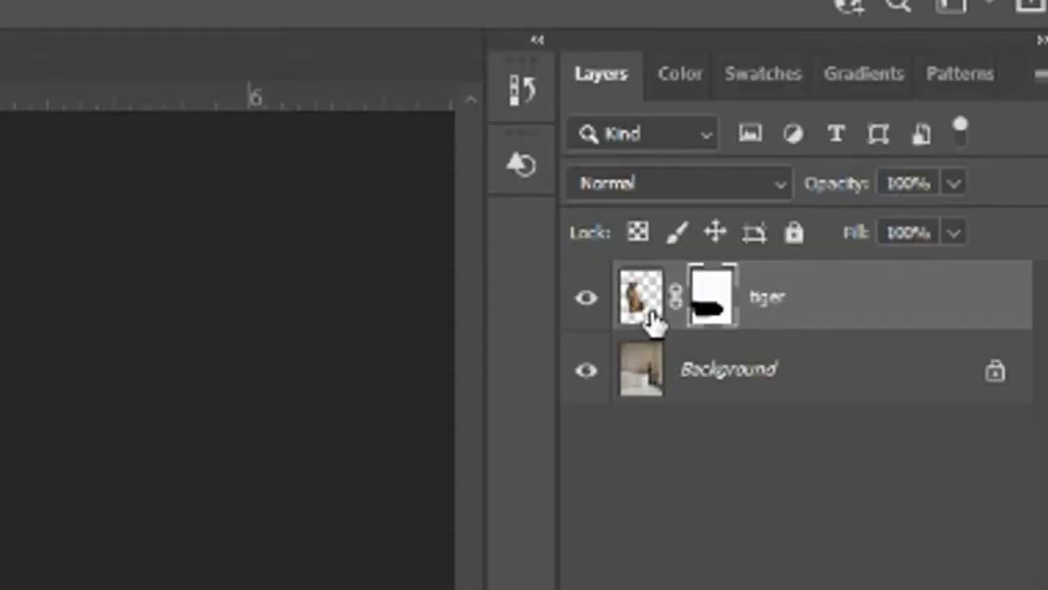
- Target the tiger layer's pixels and pick the Dodge Tool with a soft brush setting
left_click(917, 88)
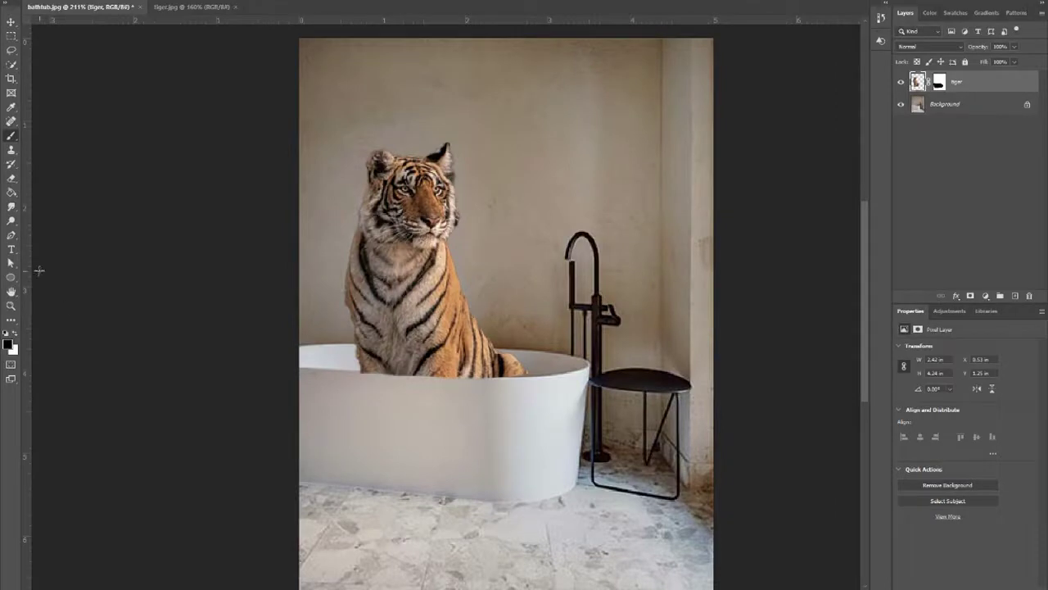
right_click(12, 223)
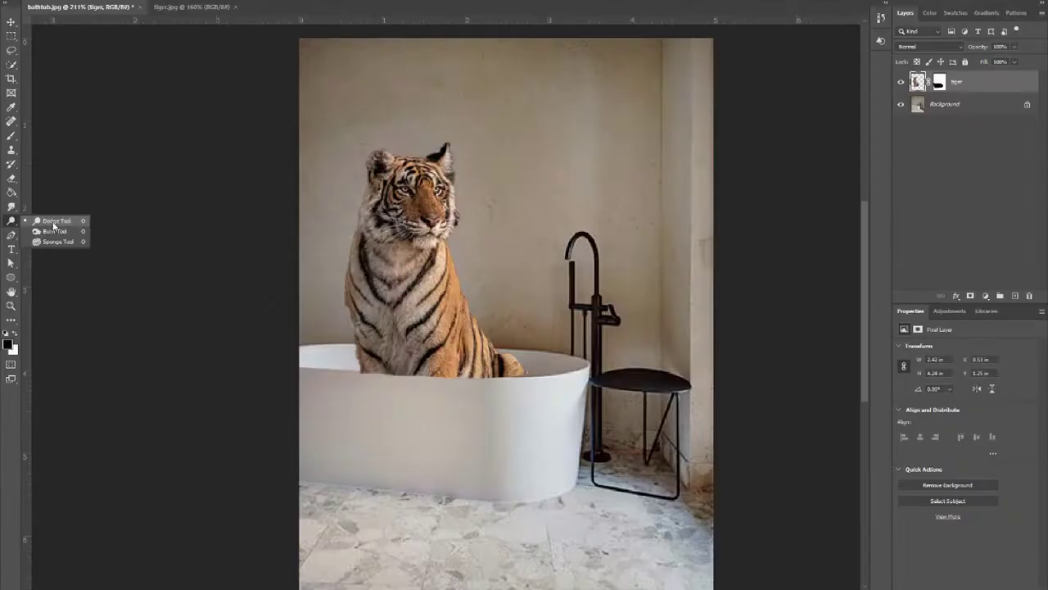
left_click(161, 315)
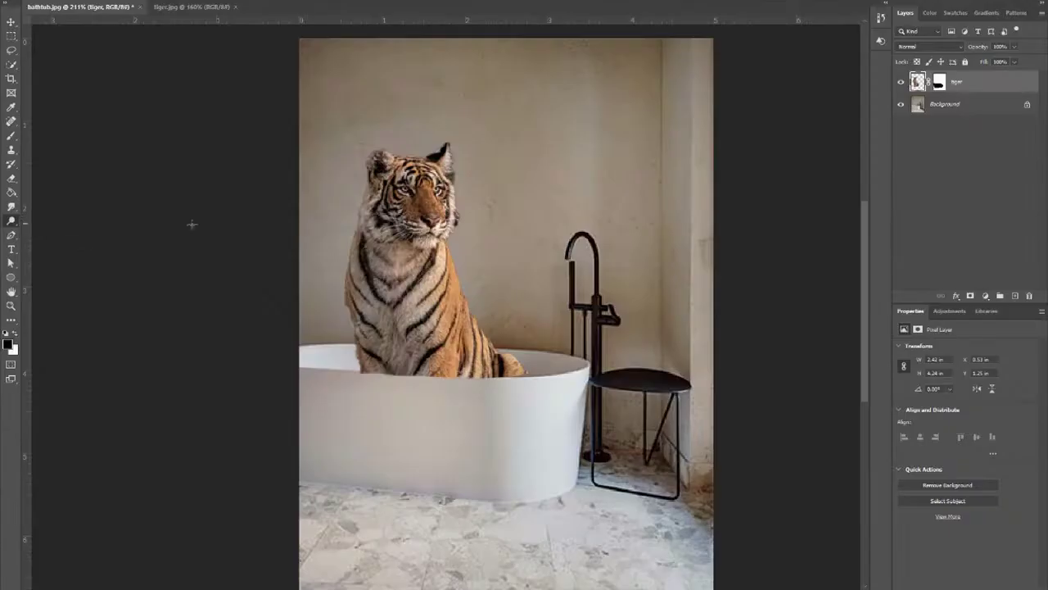
left_click(32, 2)
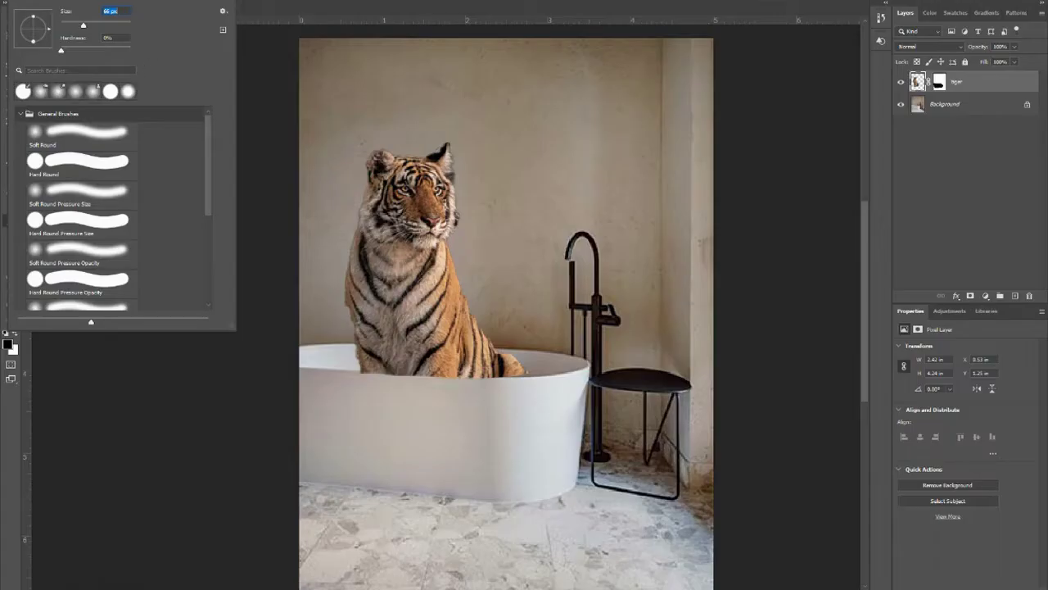
key("Return")
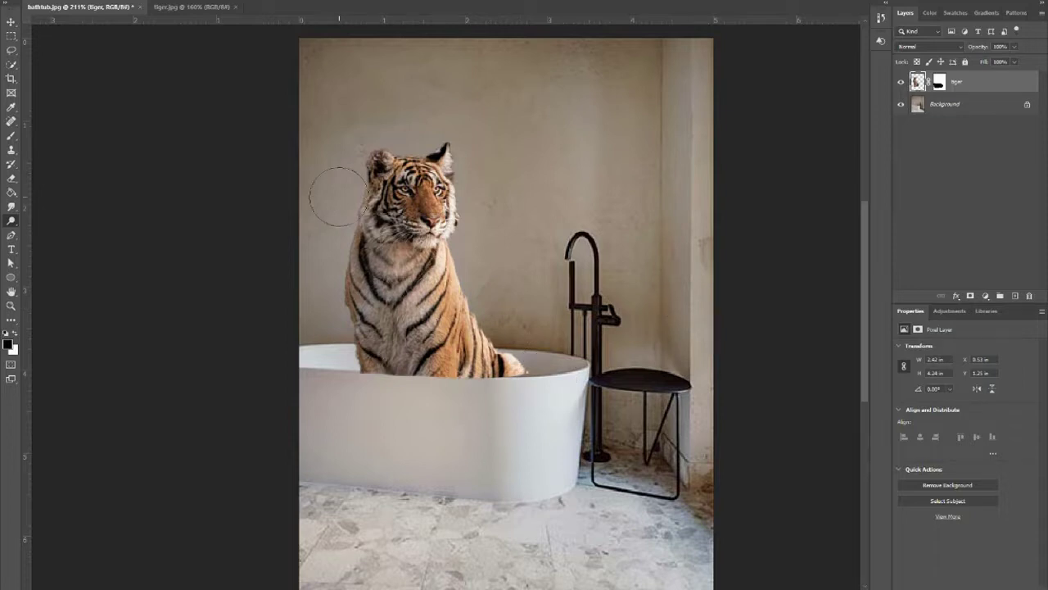
- Switch to the Burn Tool with an 80 px, 0% hardness soft brush
right_click(14, 224)
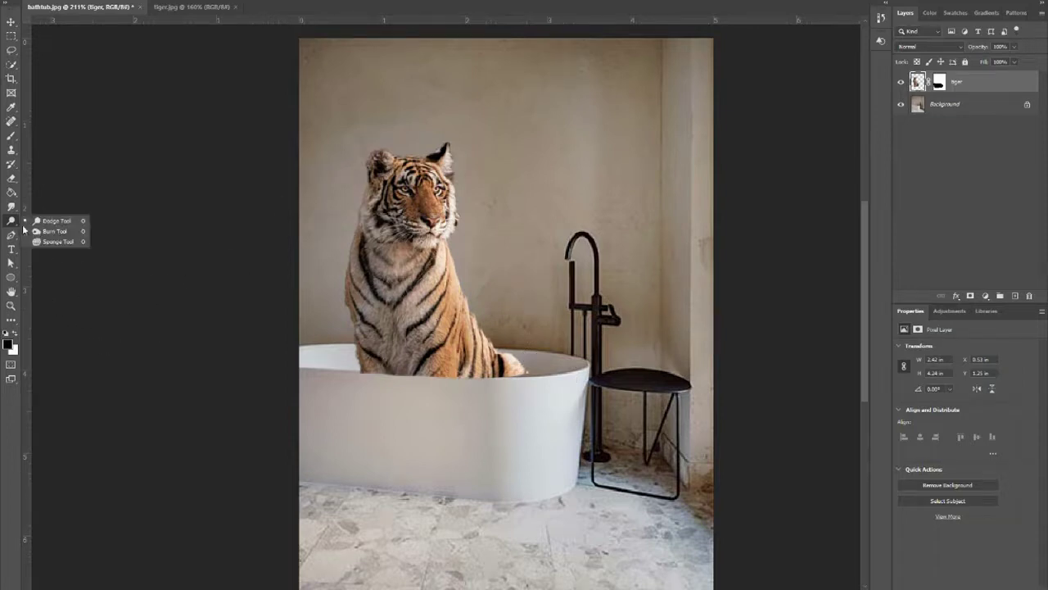
left_click(103, 298)
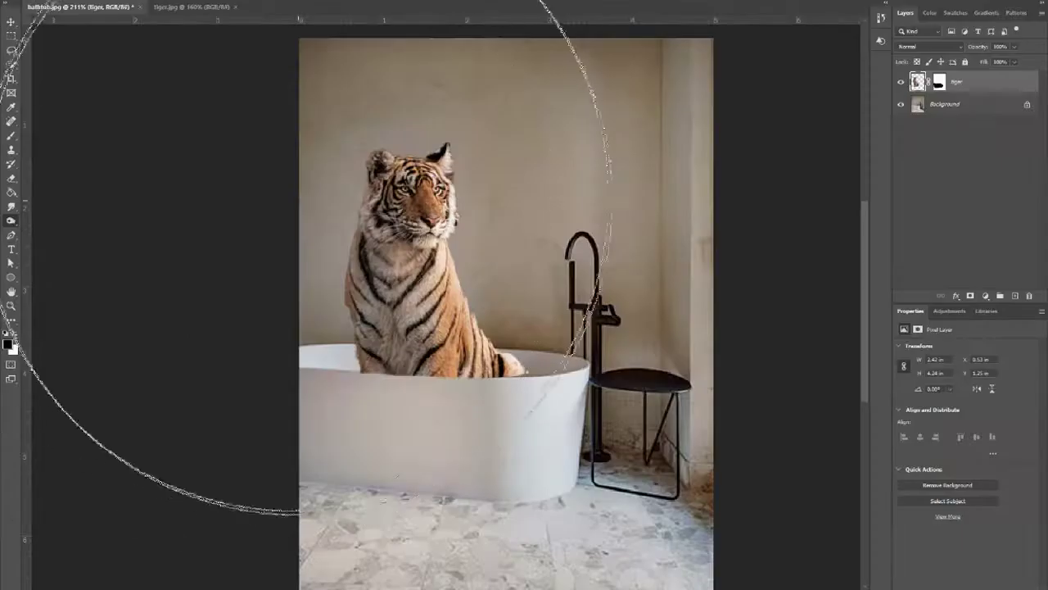
key("bracketleft")
key("bracketleft")
key("bracketleft")
key("bracketleft")
key("bracketleft")
key("bracketleft")
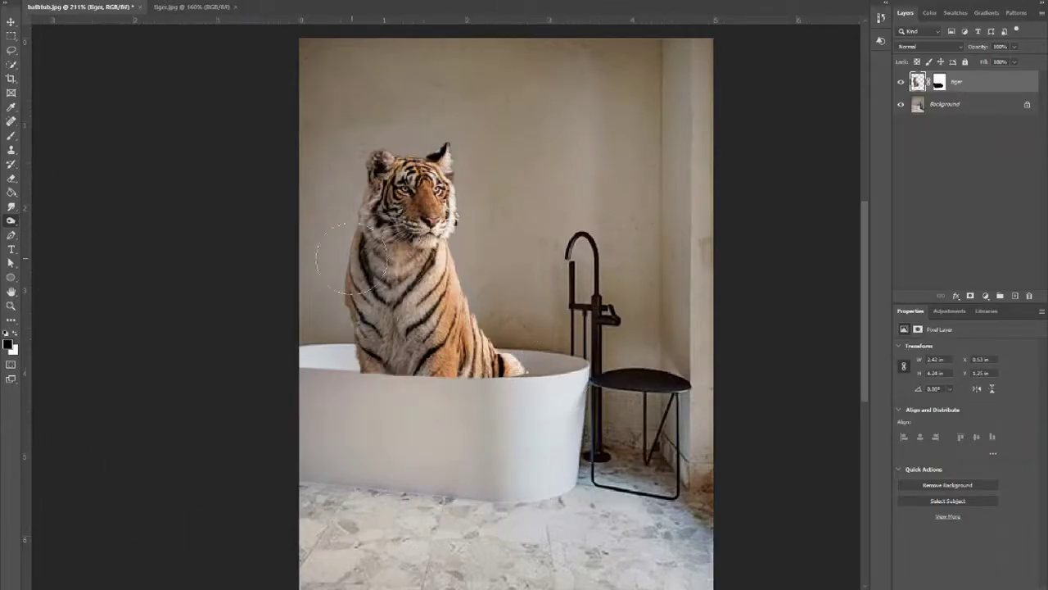
left_click(41, 0)
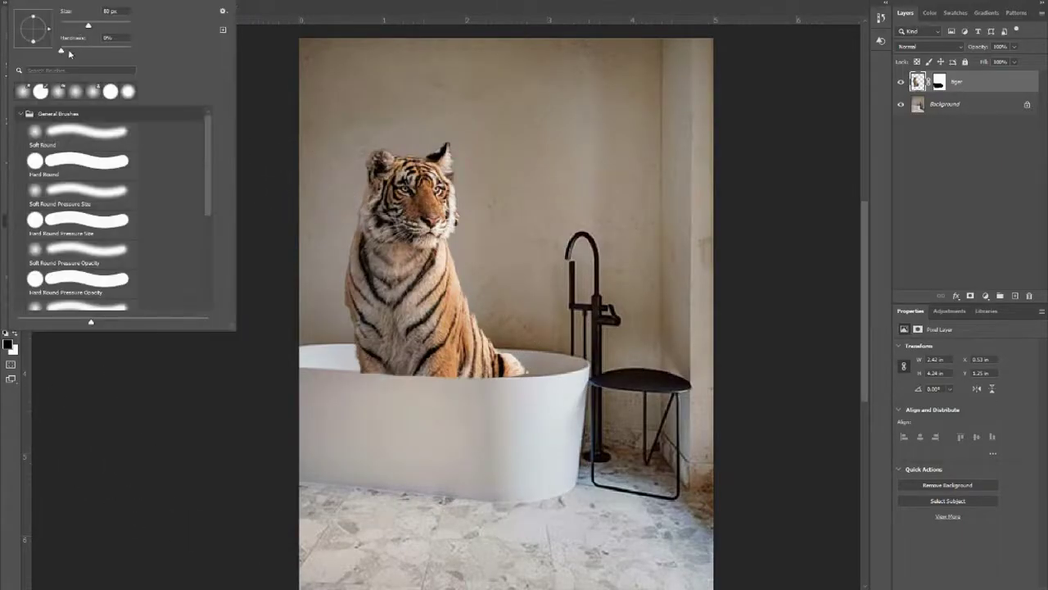
key("Escape")
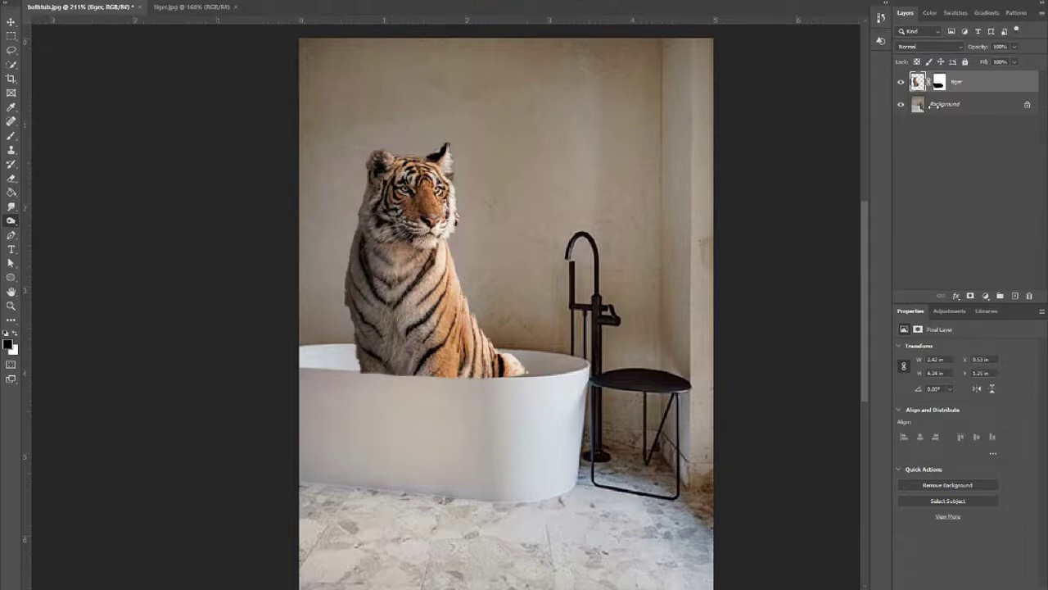
- Select the Background layer and pick the Burn Tool with a brush of about 190 px
left_click(942, 104)
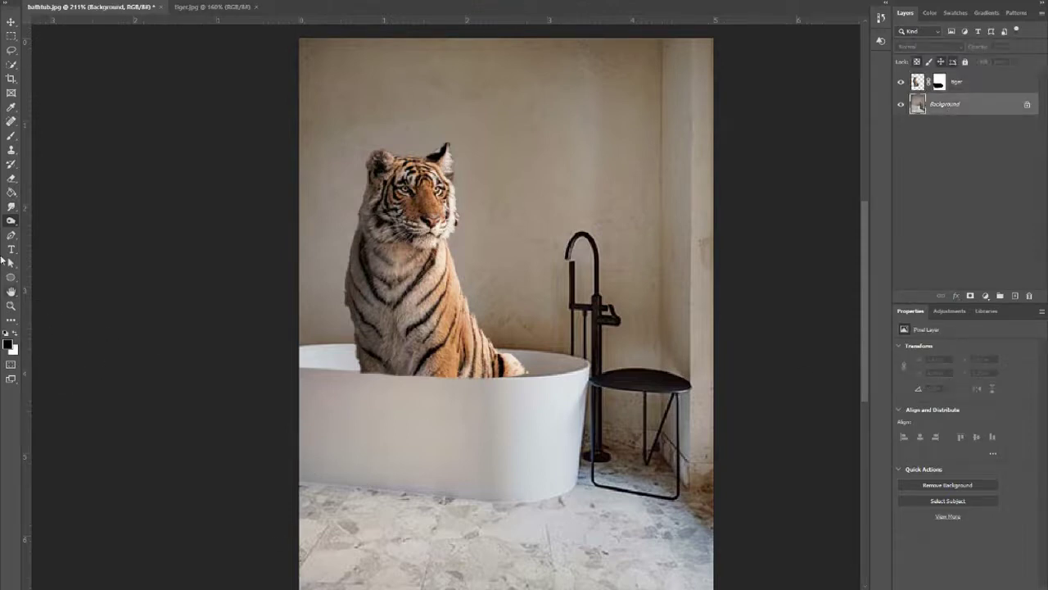
right_click(9, 222)
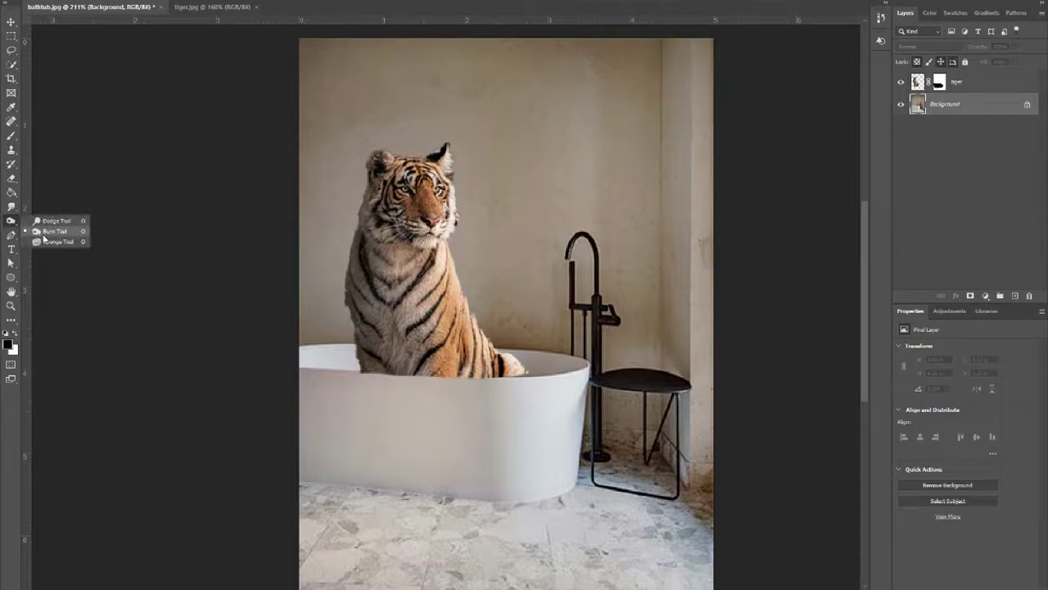
left_click(43, 237)
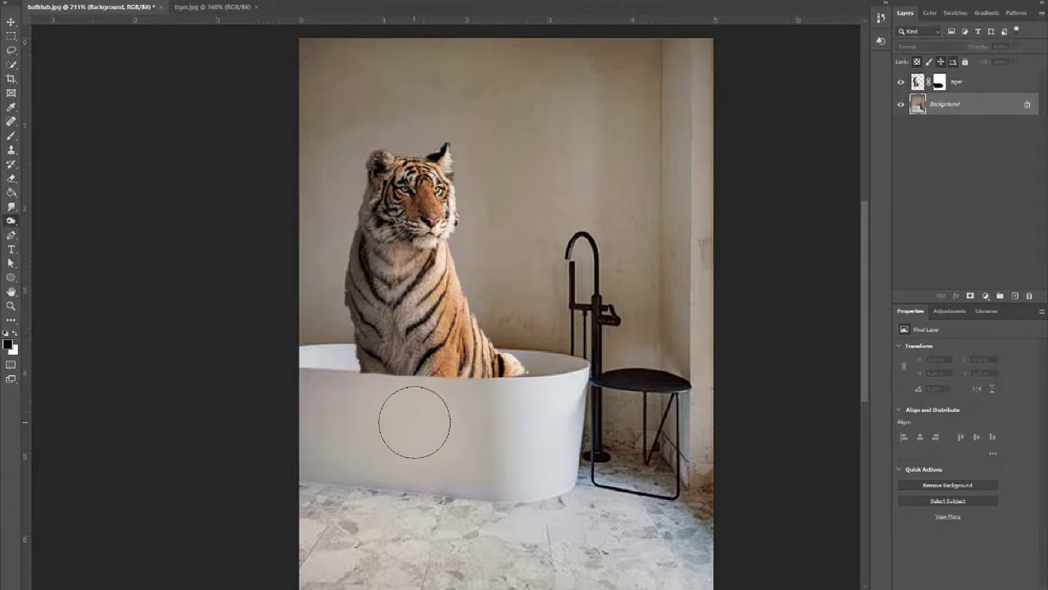
key("bracketright")
key("bracketright")
key("bracketright")
key("bracketright")
key("bracketright")
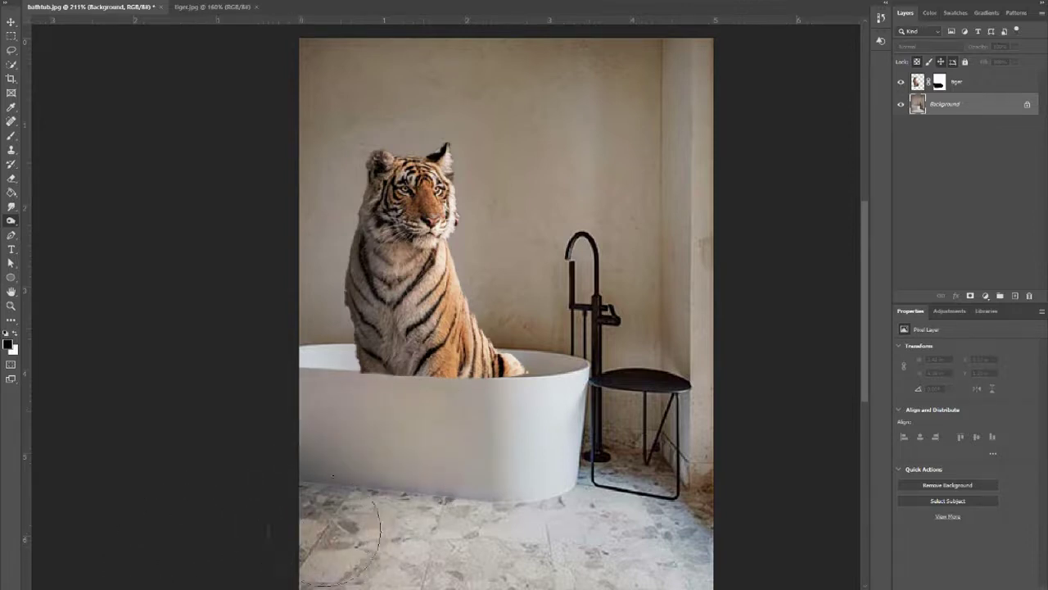
- Set burn exposure to 42% and burn a soft shadow onto the lower tub and floor
left_click_drag(344, 516, 316, 519)
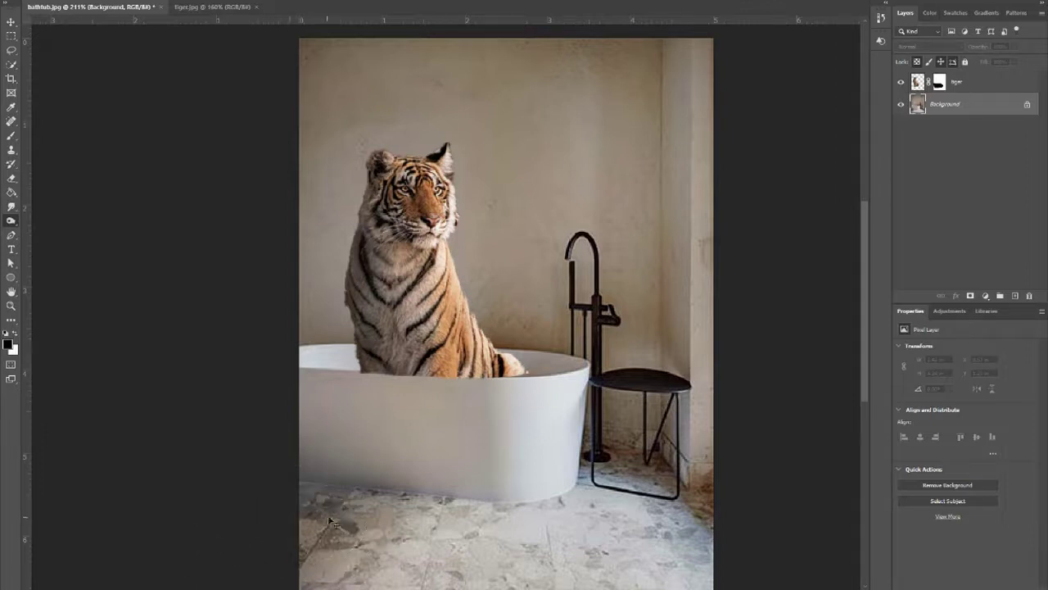
key("ctrl+z")
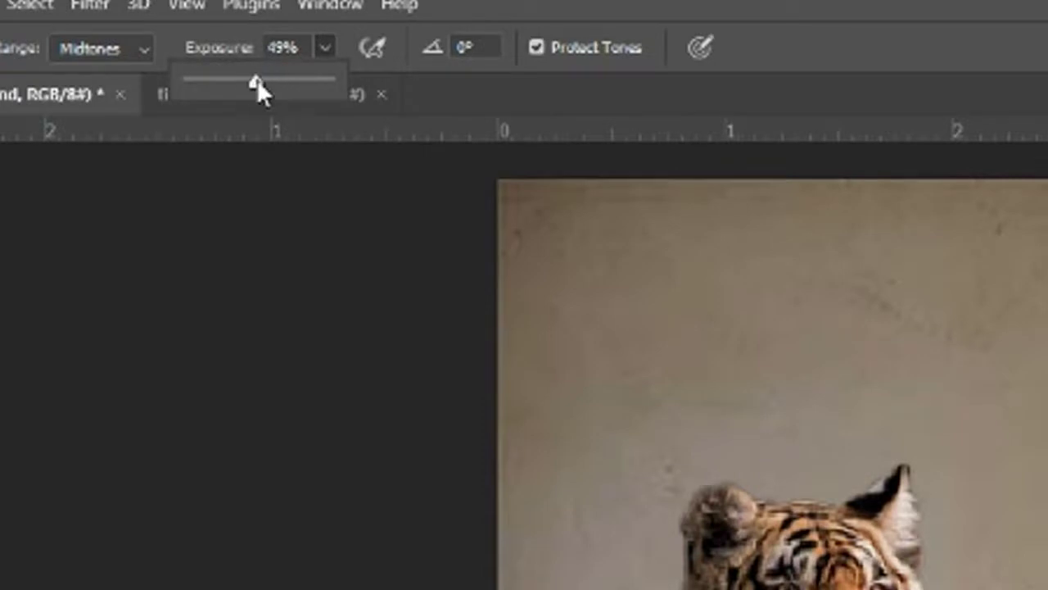
left_click_drag(257, 82, 246, 82)
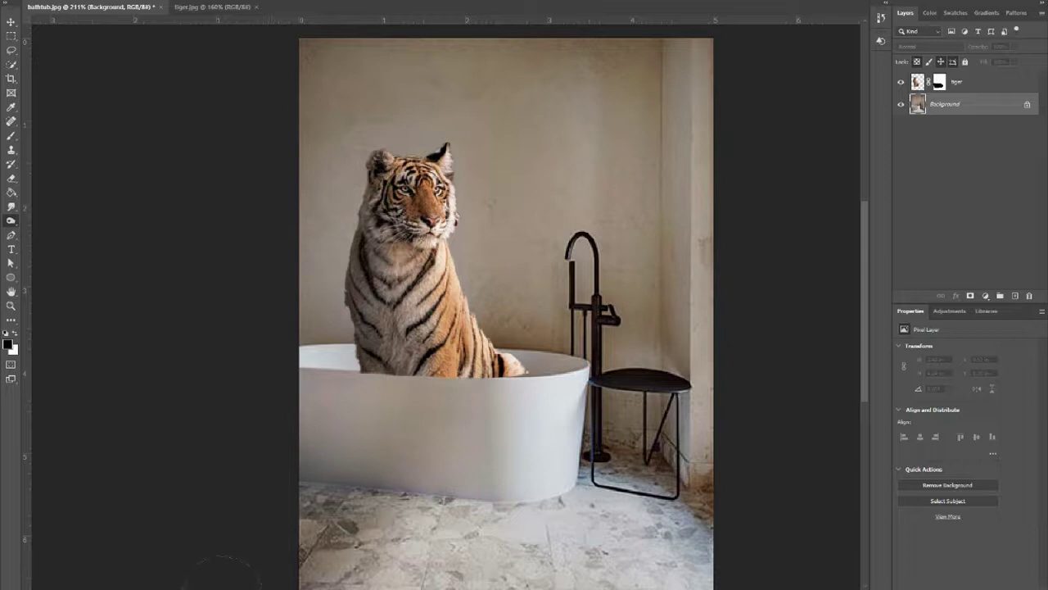
mouse_move(426, 520)
left_mouse_down()
mouse_move(352, 565)
mouse_move(448, 505)
mouse_move(218, 480)
left_mouse_up()
key("ctrl+z")
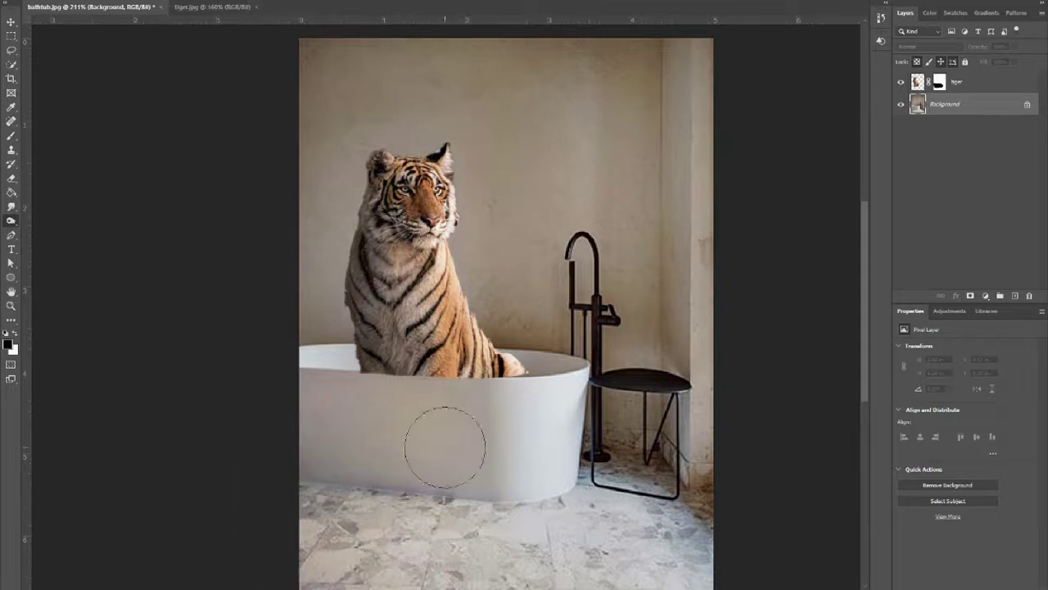
mouse_move(444, 447)
left_mouse_down()
mouse_move(352, 524)
mouse_move(459, 491)
left_mouse_up()
key("v")
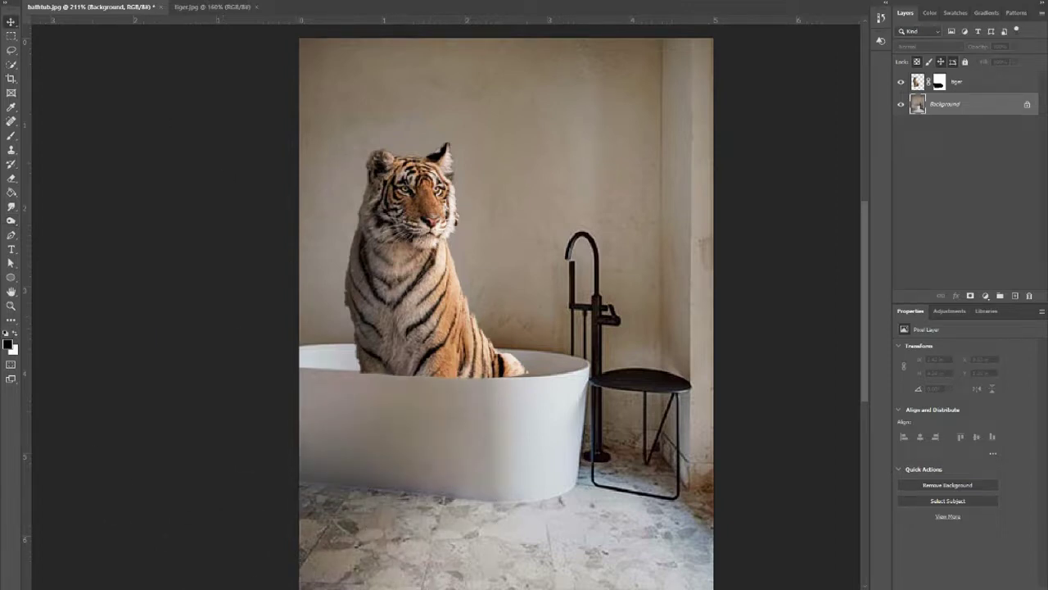
key("alt+f")
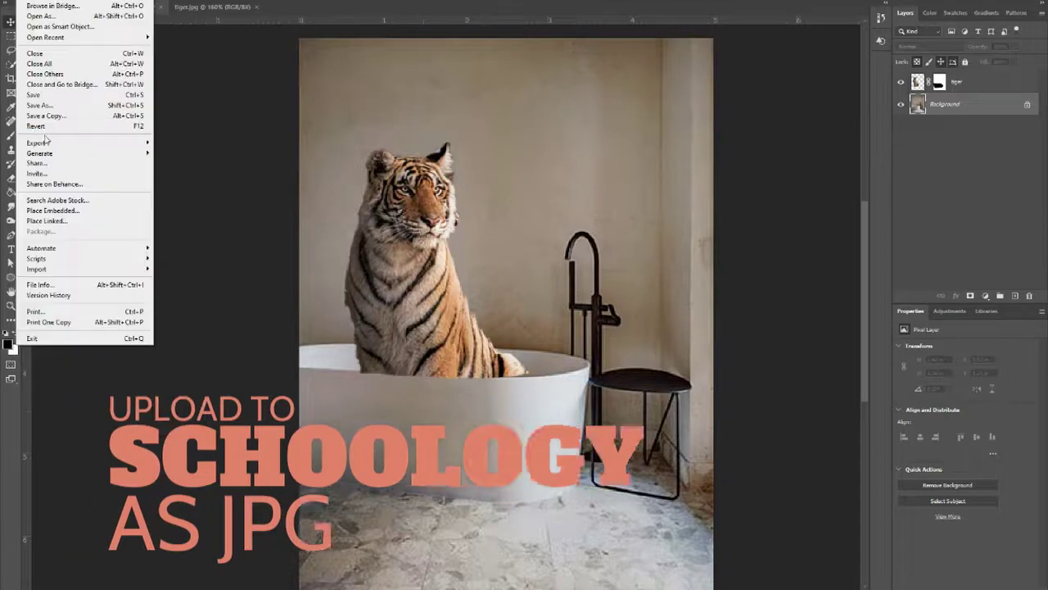
- Export the bathtub composite through Export As as a 360 × 480 JPG
mouse_move(47, 142)
left_click(209, 156)
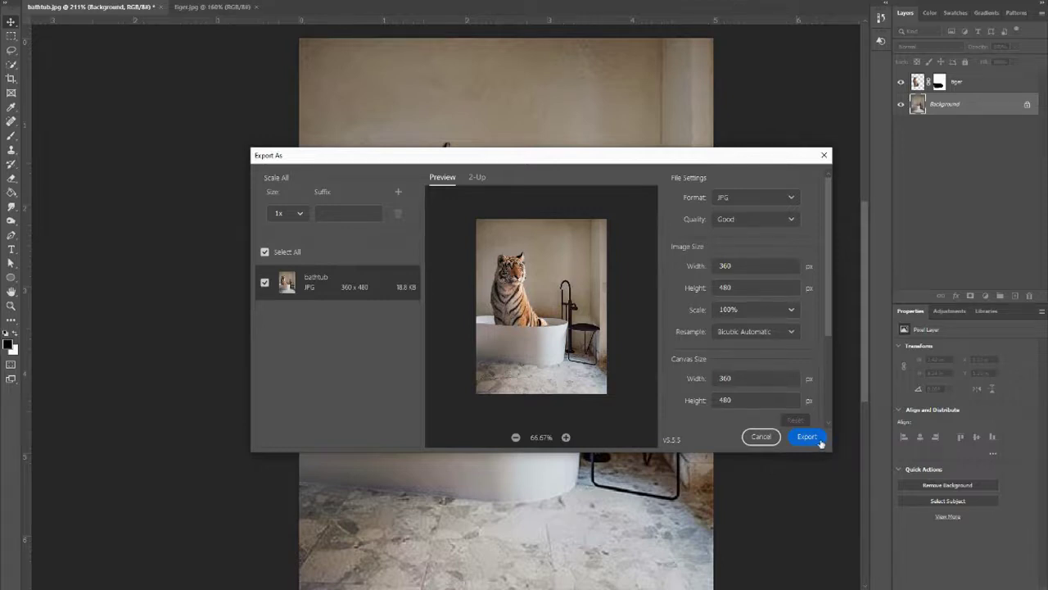
left_click(819, 438)
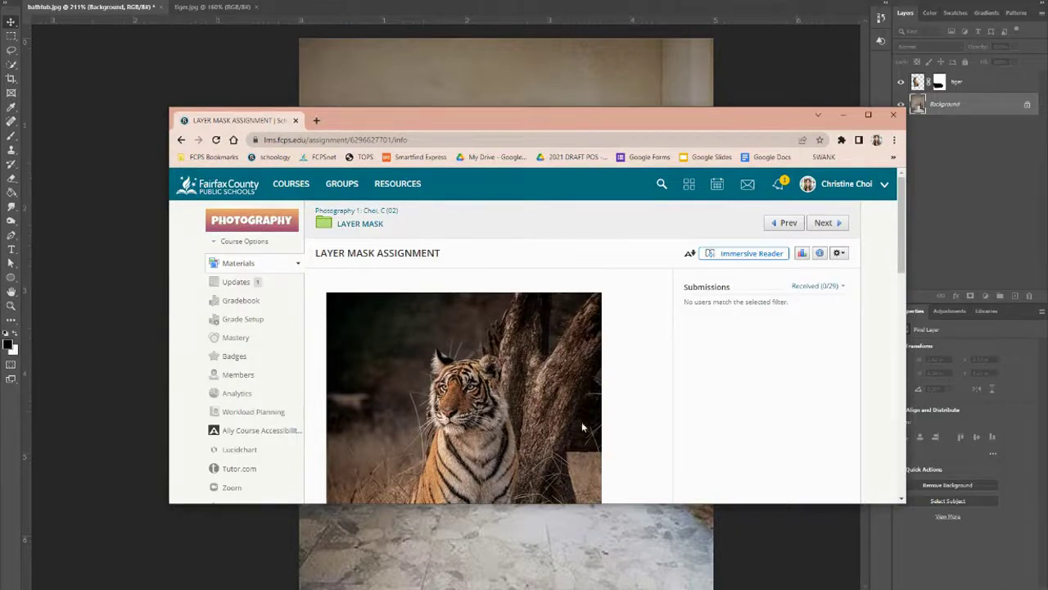
scroll(767, 345, "down", 3)
scroll(770, 345, "up", 2)
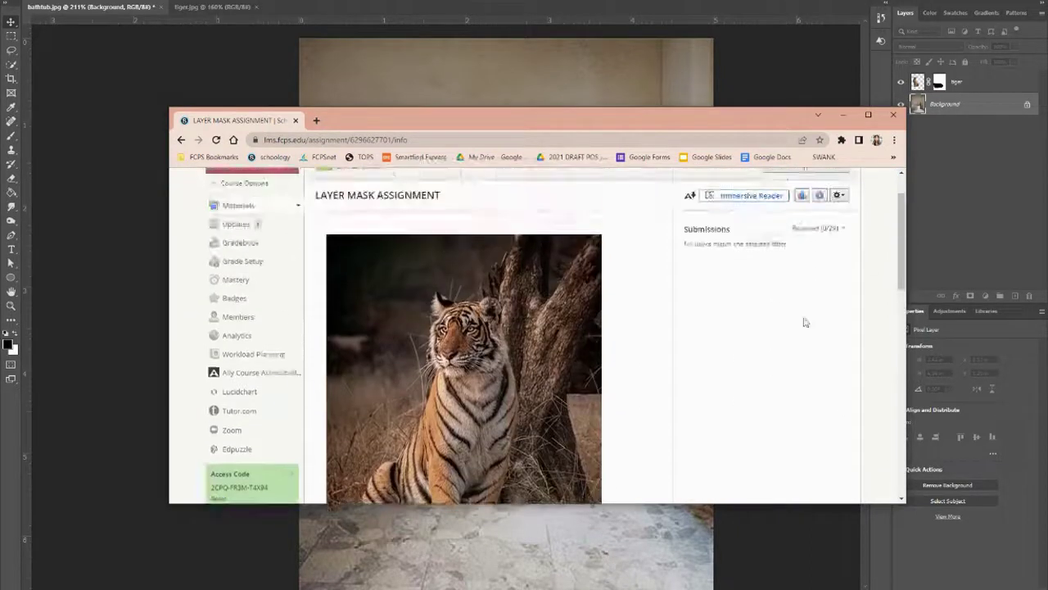
left_click(829, 232)
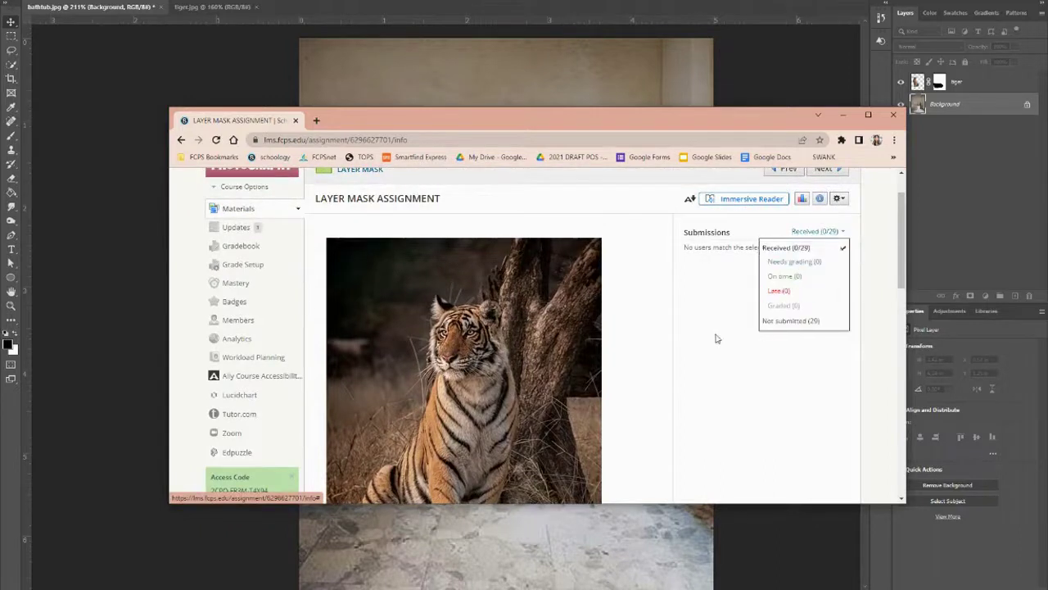
left_click(803, 265)
scroll(721, 338, "down", 5)
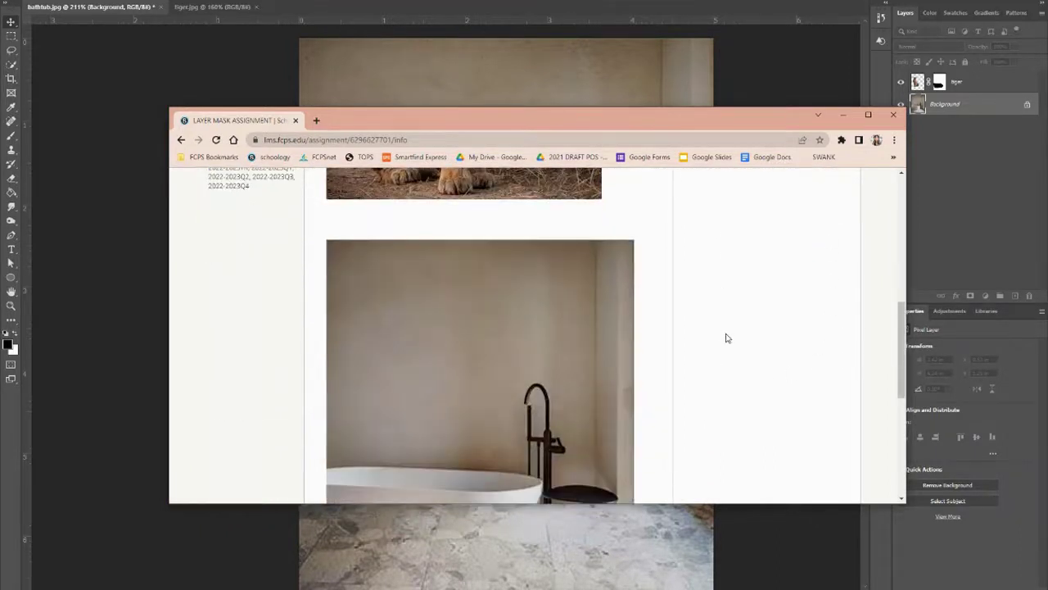
scroll(733, 341, "up", 5)
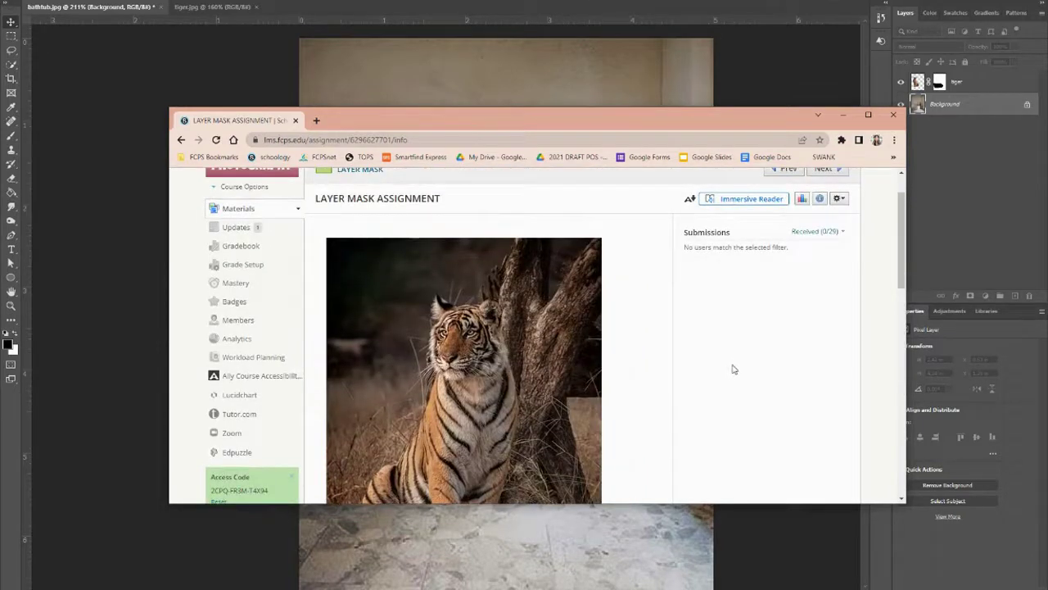
scroll(384, 240, "up", 1)
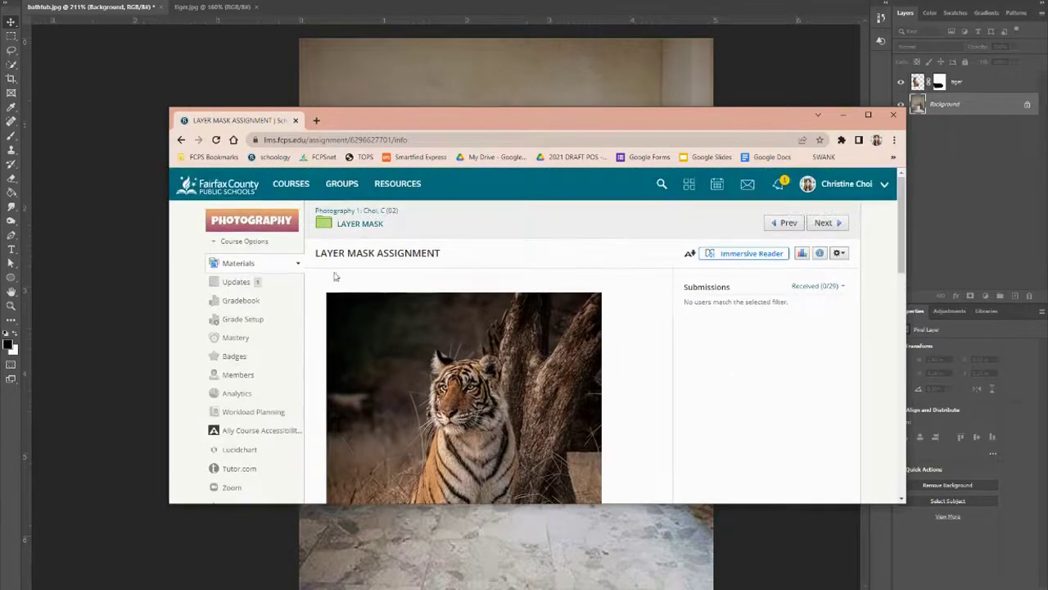